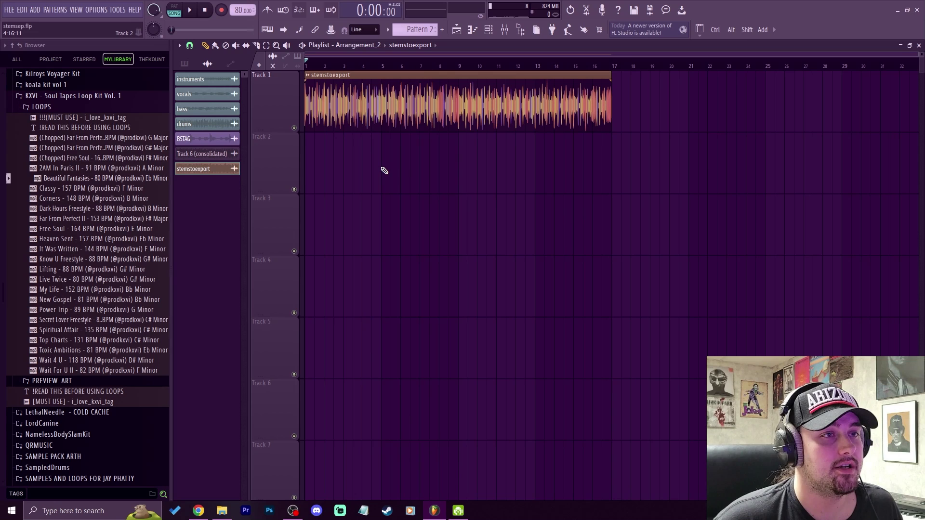
Preview the stemstoexport clip, and extract its drums, bass, instruments and vocals stems with the source track muted when done
{"action": "left_click", "coordinate": [193, 10]}
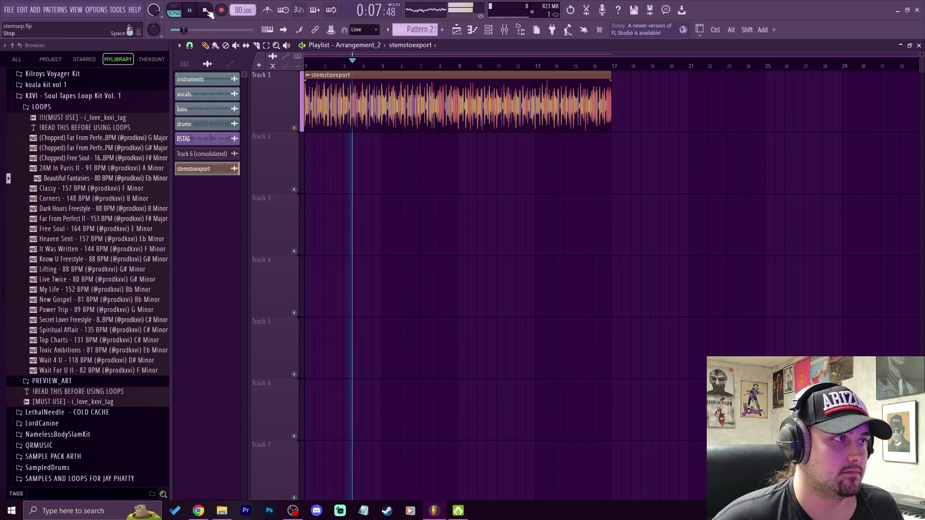
{"action": "left_click", "coordinate": [206, 11]}
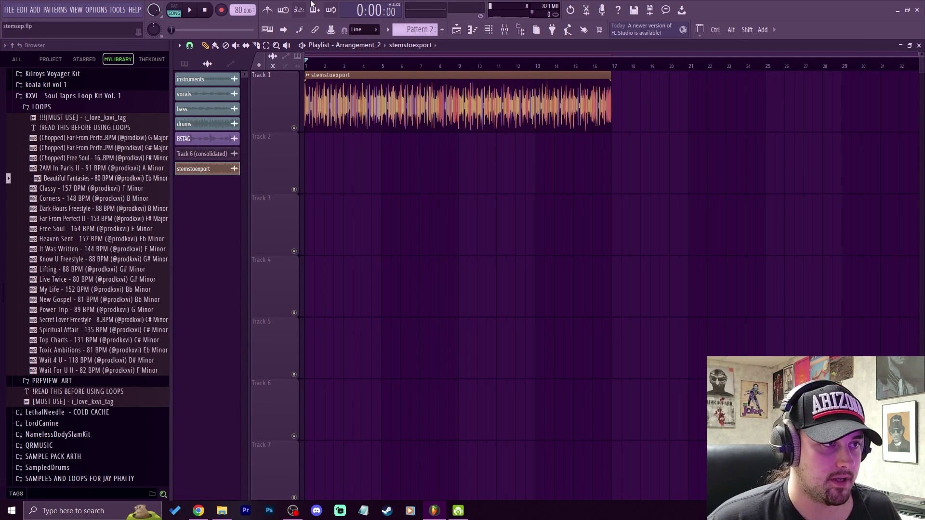
{"action": "left_click", "coordinate": [308, 75]}
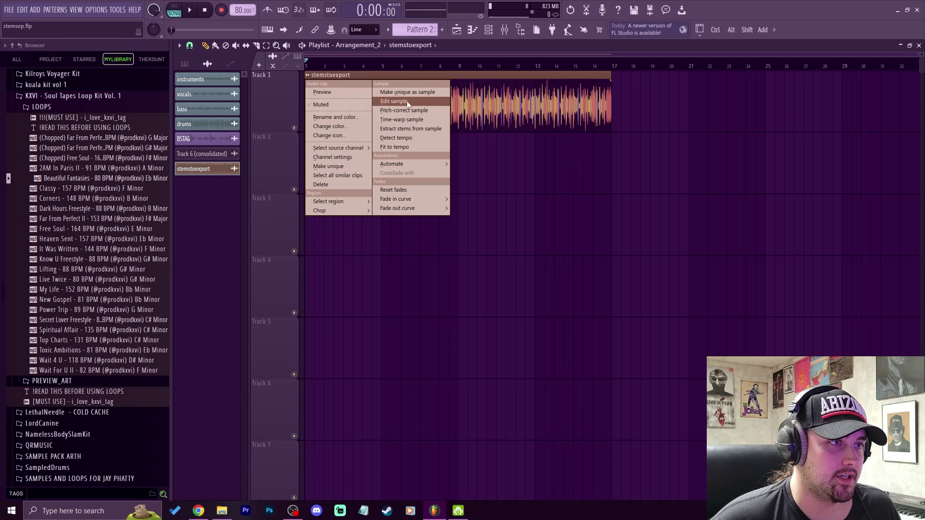
{"action": "left_click", "coordinate": [398, 129]}
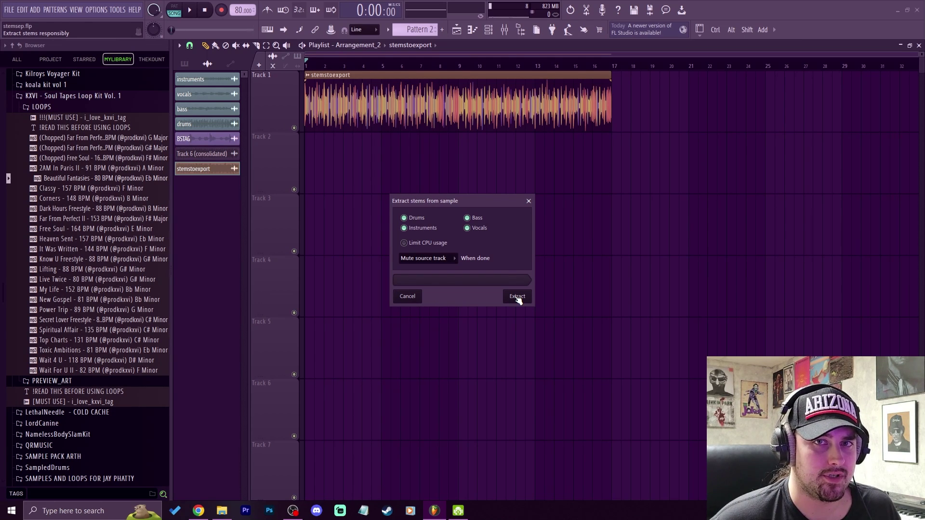
{"action": "left_click", "coordinate": [517, 297]}
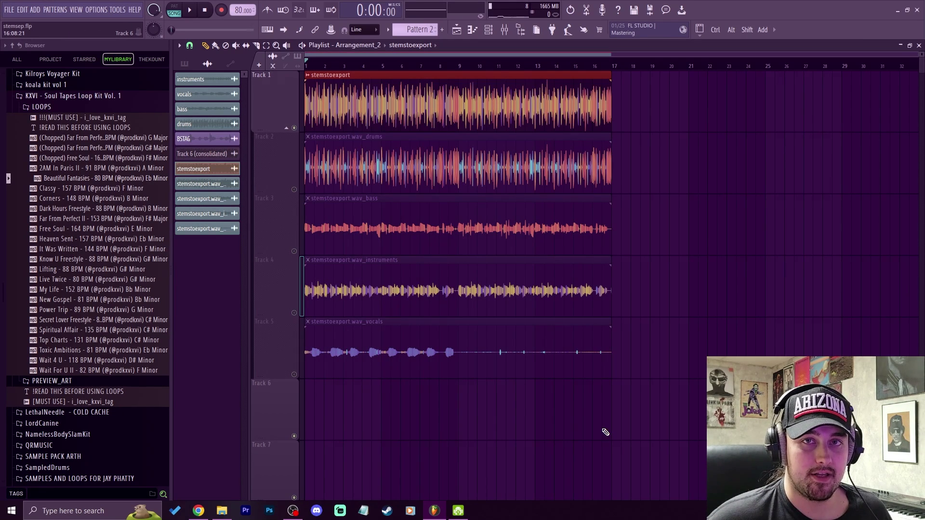
Play the arrangement and solo the extracted drums, bass, instruments and vocals stems in turn, replaying the vocals from the start
{"action": "key", "text": "space"}
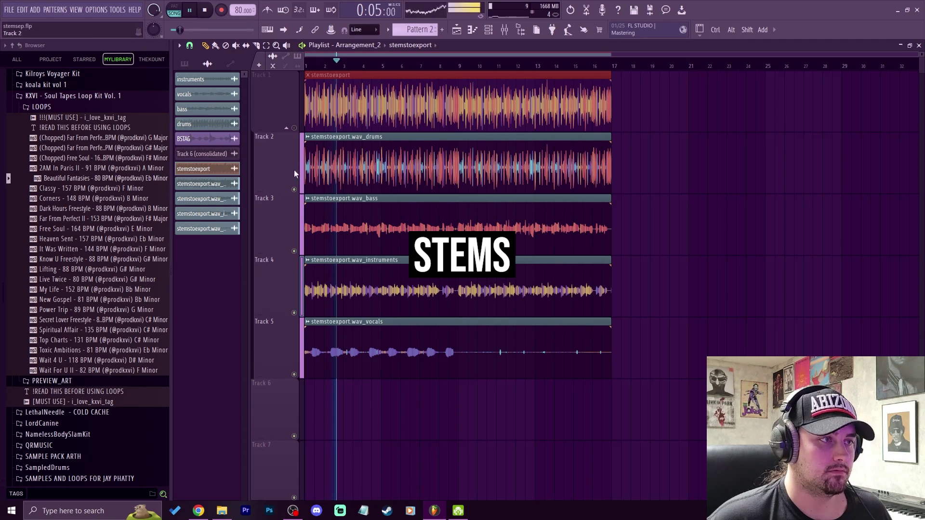
{"action": "right_click", "coordinate": [294, 190]}
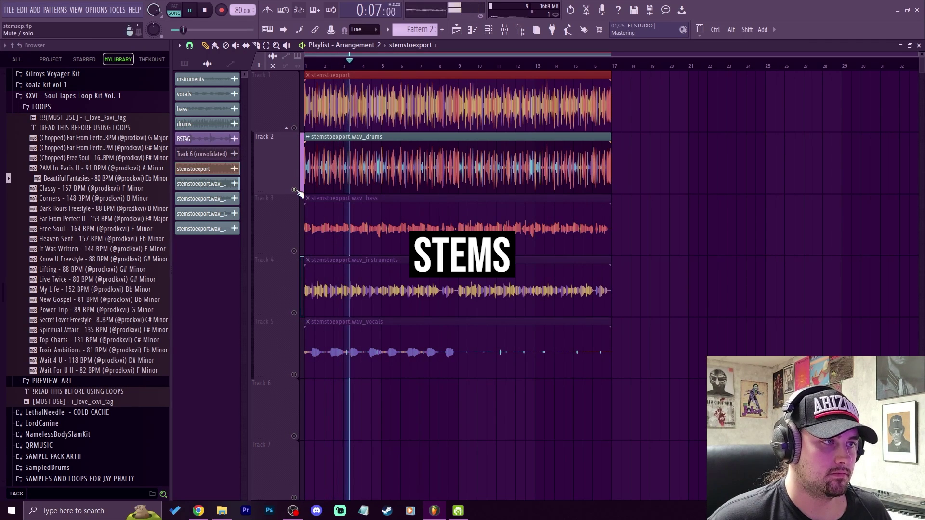
{"action": "right_click", "coordinate": [294, 251]}
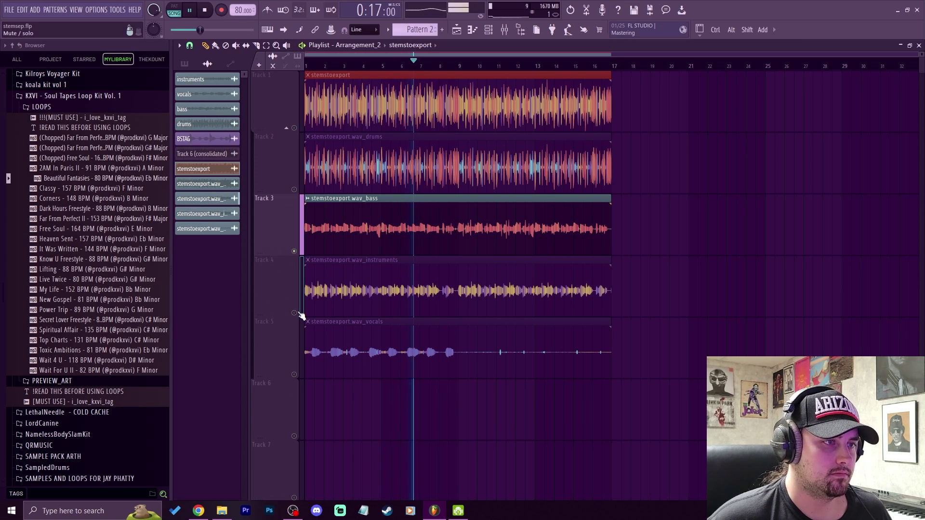
{"action": "right_click", "coordinate": [295, 313]}
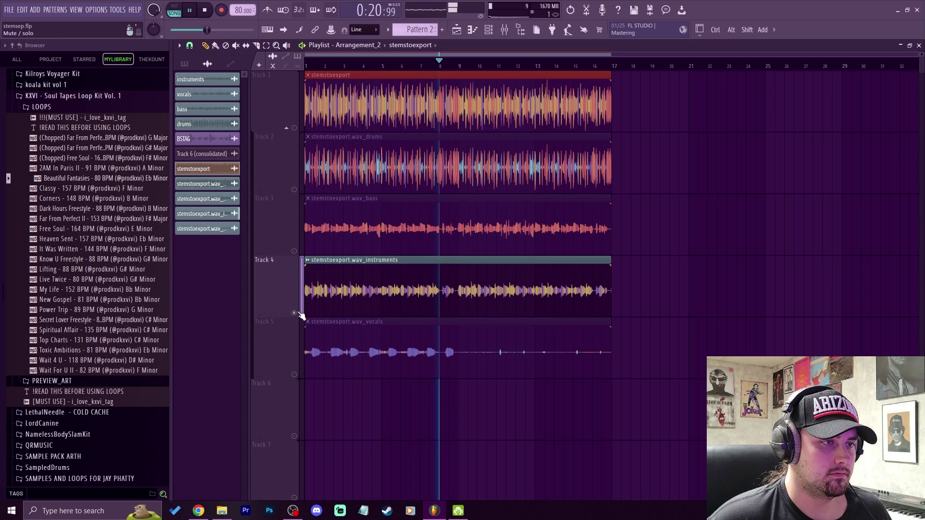
{"action": "right_click", "coordinate": [295, 375]}
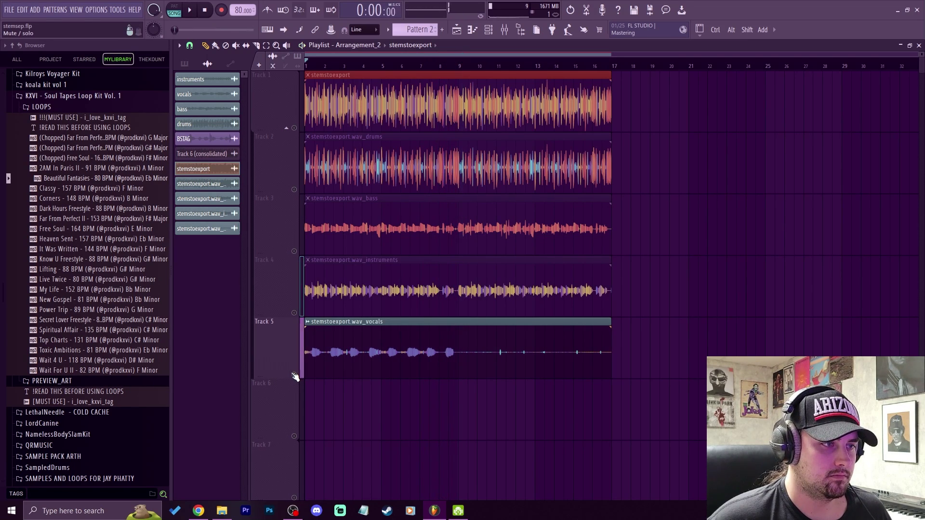
{"action": "key", "text": "space"}
{"action": "key", "text": "space"}
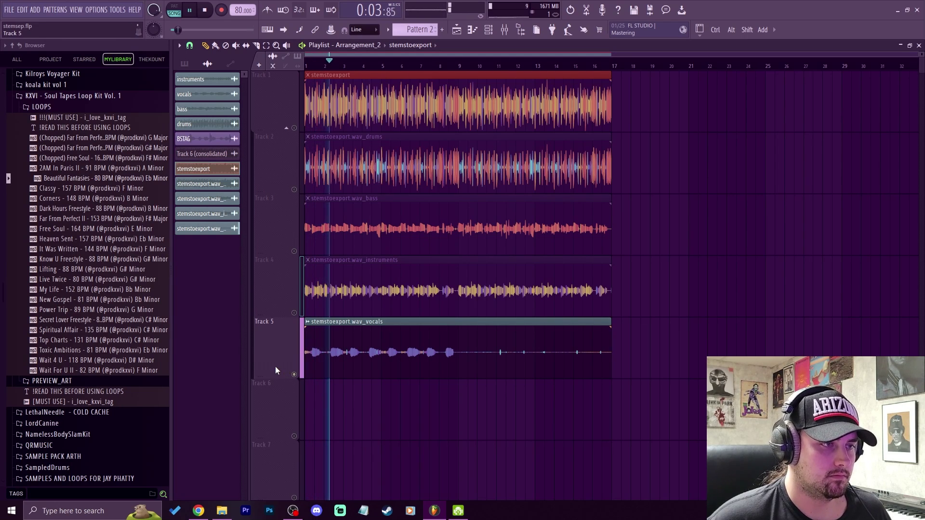
Solo the instruments stem on Track 4 and listen to it from the start
{"action": "right_click", "coordinate": [293, 313]}
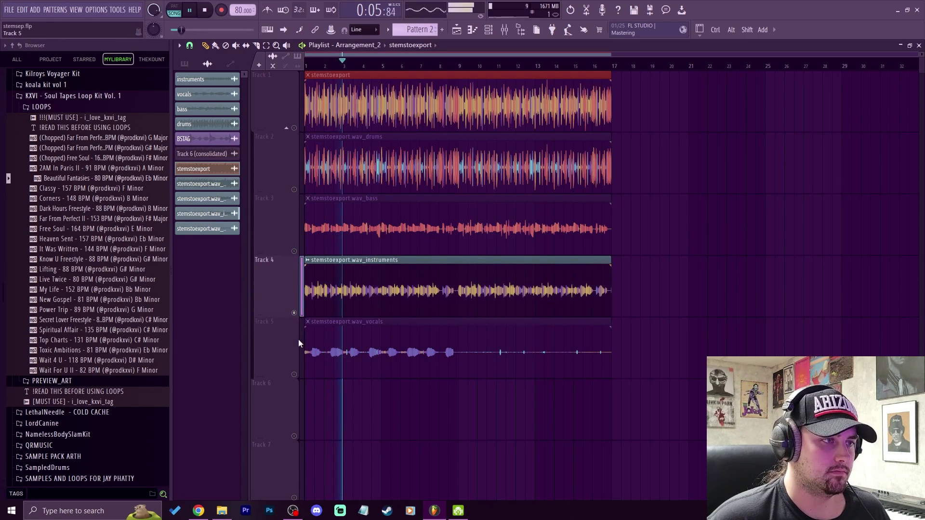
{"action": "key", "text": "space"}
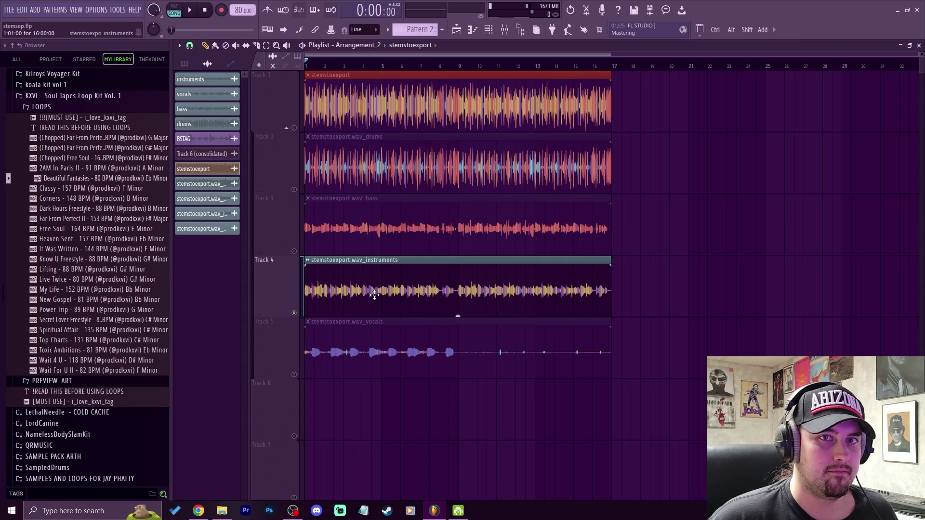
{"action": "key", "text": "space"}
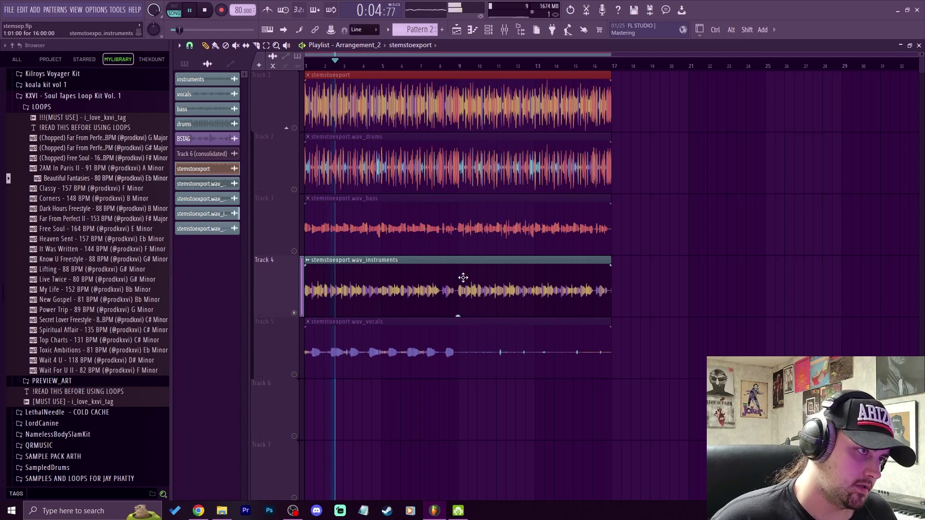
{"action": "key", "text": "space"}
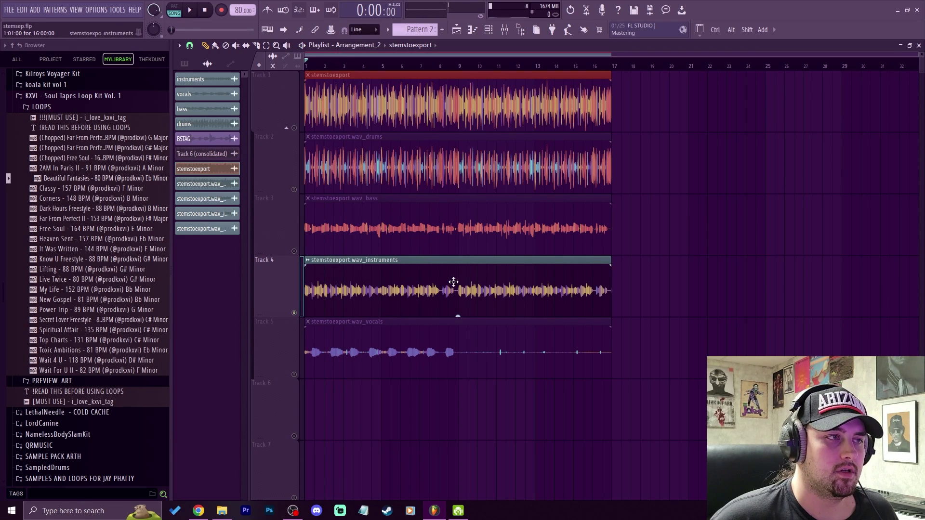
Play the instruments stem while unmuting the vocals, bass and drums stems one after another
{"action": "left_click", "coordinate": [294, 378]}
{"action": "key", "text": "space"}
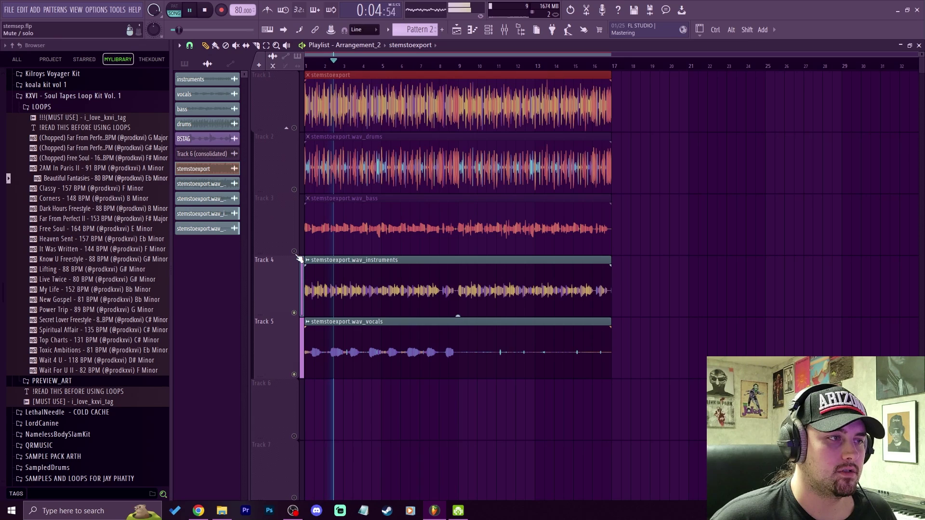
{"action": "key", "text": "space"}
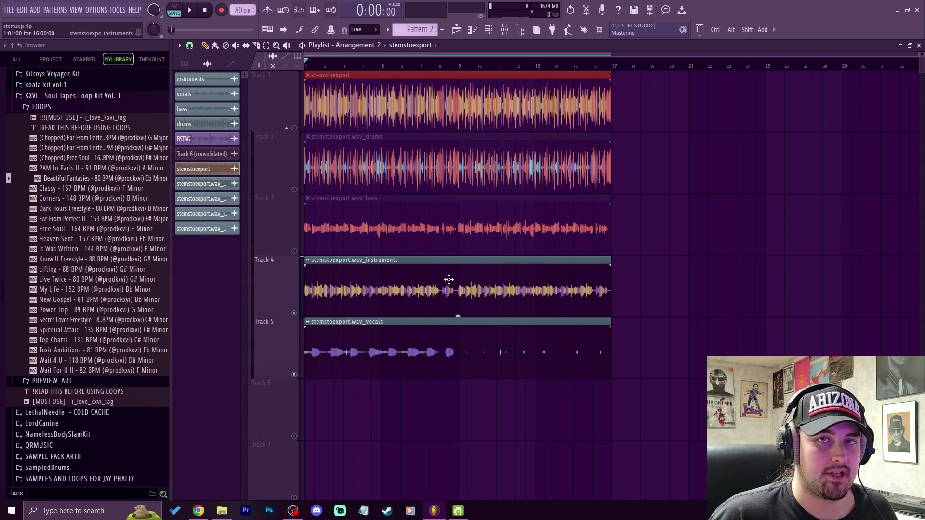
{"action": "key", "text": "space"}
{"action": "left_click", "coordinate": [295, 251]}
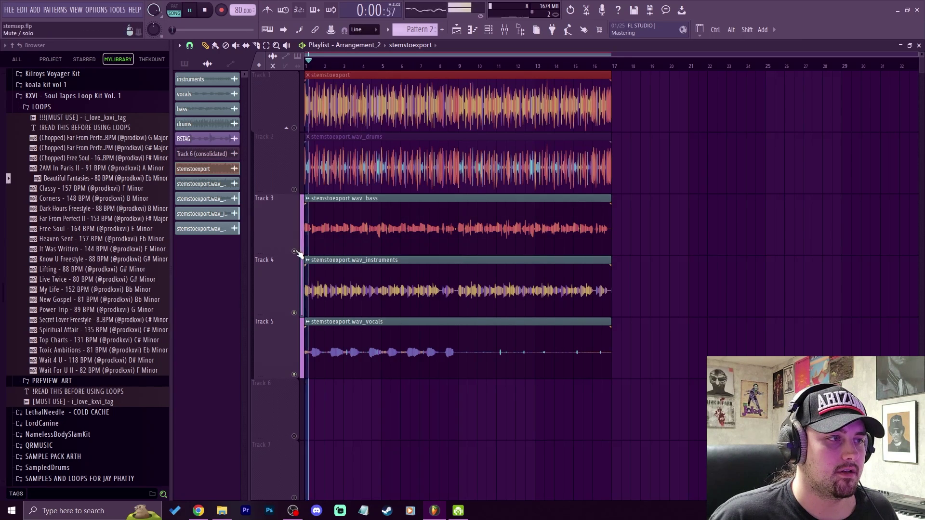
{"action": "left_click", "coordinate": [294, 190]}
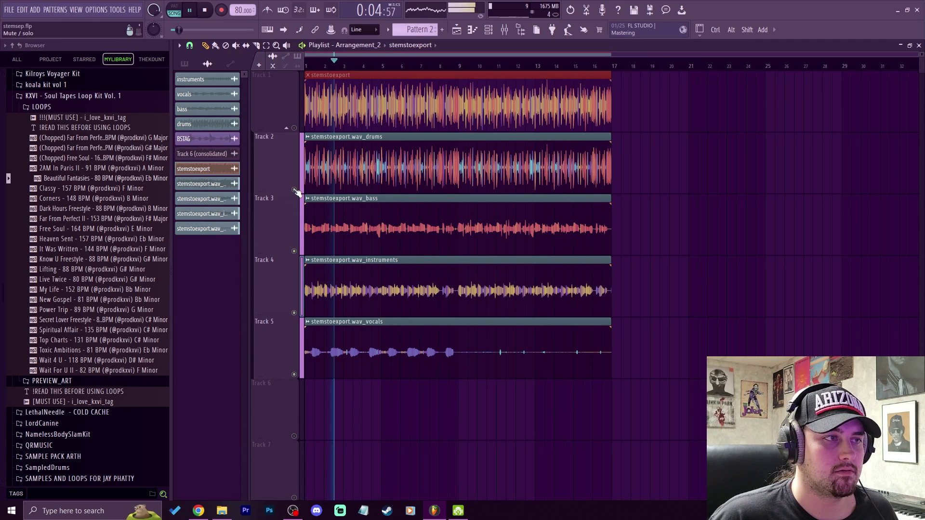
Listen to the drums stem on Track 2 in solo, stop playback and solo the empty Track 6
{"action": "right_click", "coordinate": [295, 190]}
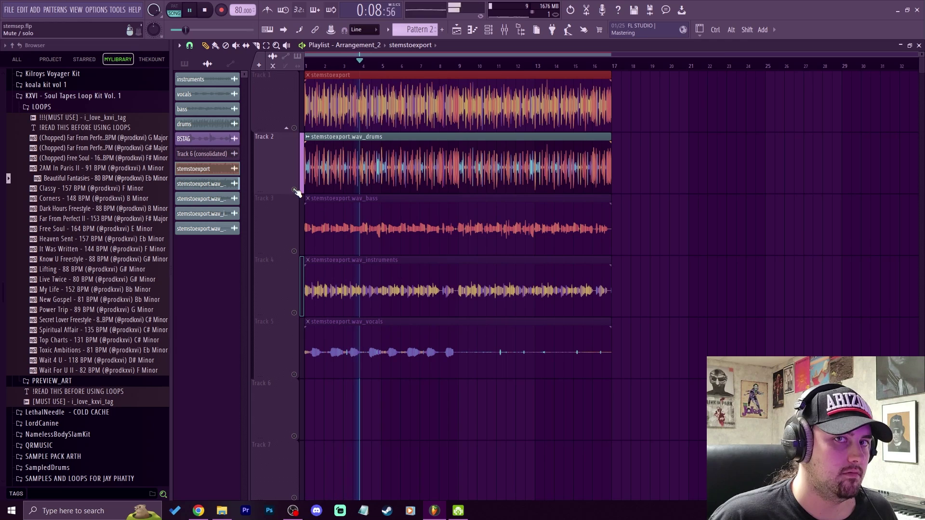
{"action": "right_click", "coordinate": [294, 190]}
{"action": "key", "text": "space"}
{"action": "right_click", "coordinate": [294, 436]}
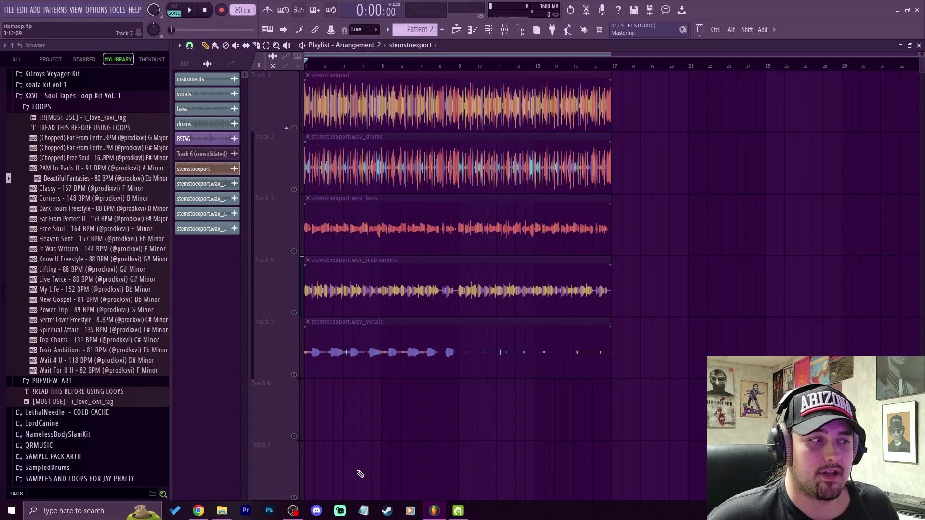
Switch to Gaudio Studio in Chrome and upload stemstoexport.wav as a file for instrument separation
{"action": "left_click", "coordinate": [198, 510]}
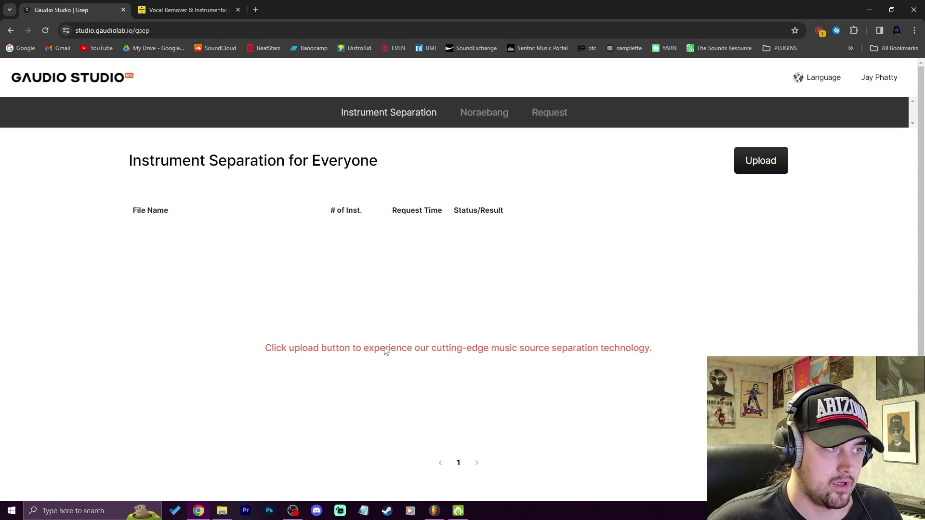
{"action": "left_click", "coordinate": [759, 162]}
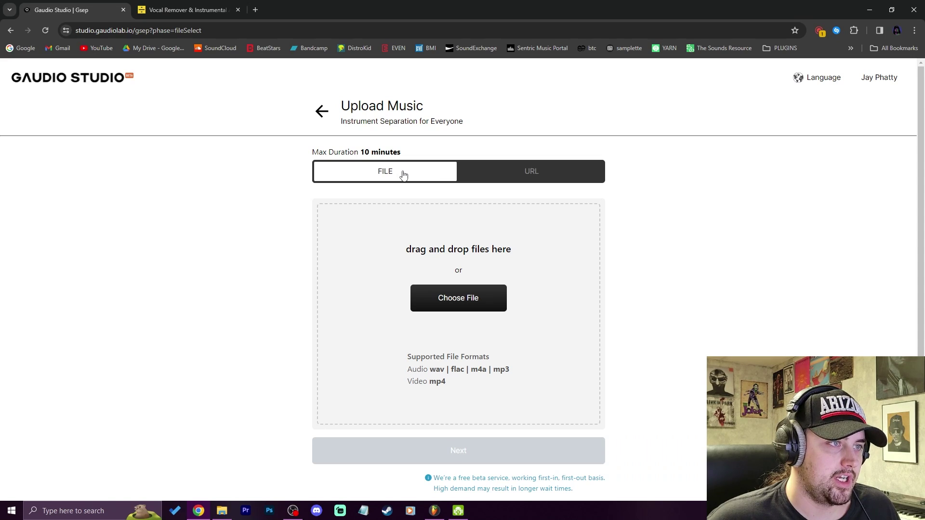
{"action": "left_click", "coordinate": [492, 179]}
{"action": "left_click", "coordinate": [403, 172]}
{"action": "left_click", "coordinate": [222, 510]}
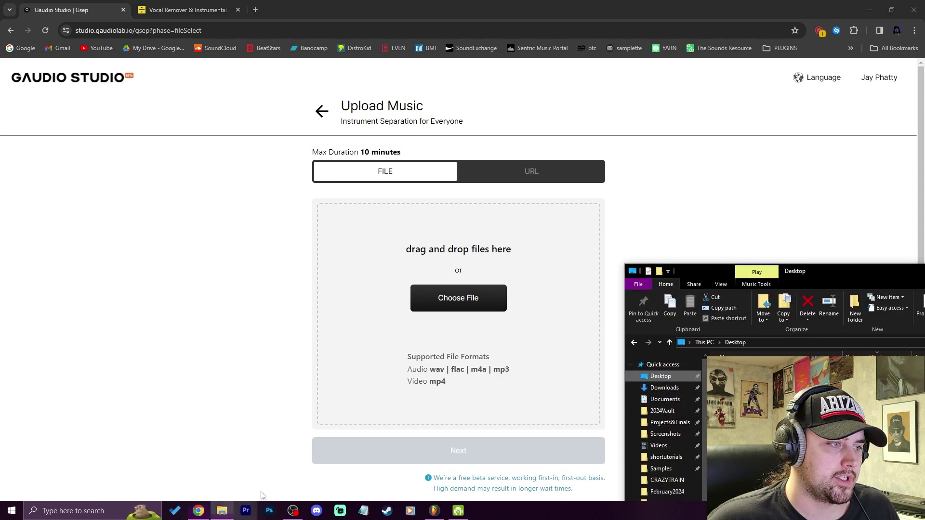
{"action": "left_click_drag", "start_coordinate": [736, 359], "coordinate": [498, 312]}
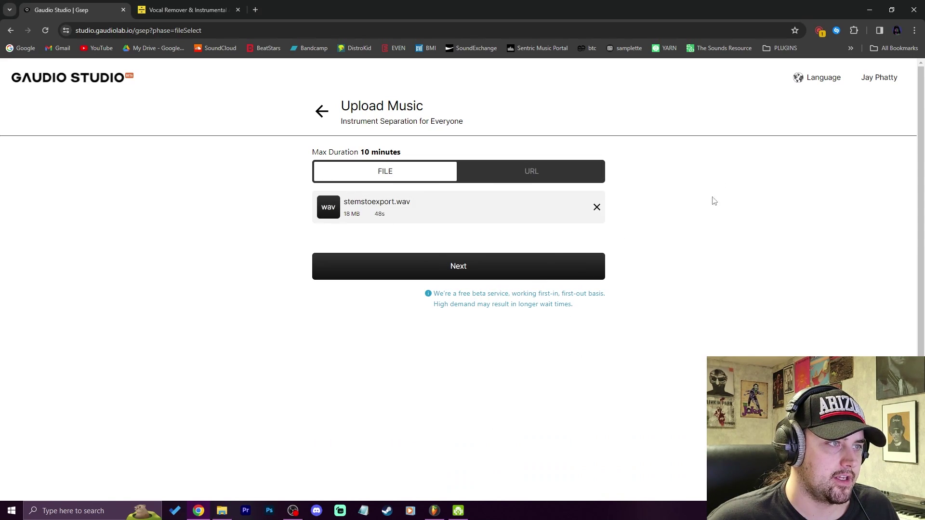
Request separation of the uploaded file into Drum and Other Instruments, and open the separated result
{"action": "left_click", "coordinate": [517, 270]}
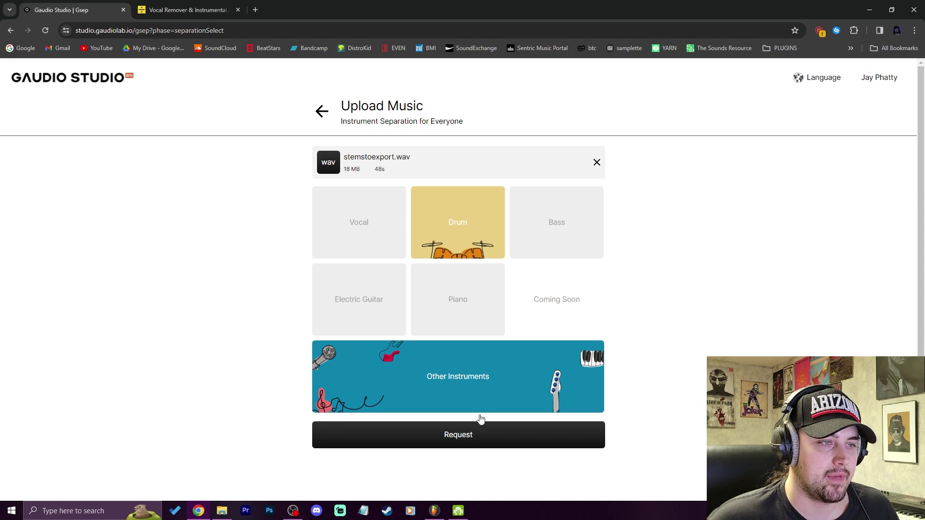
{"action": "left_click", "coordinate": [467, 443]}
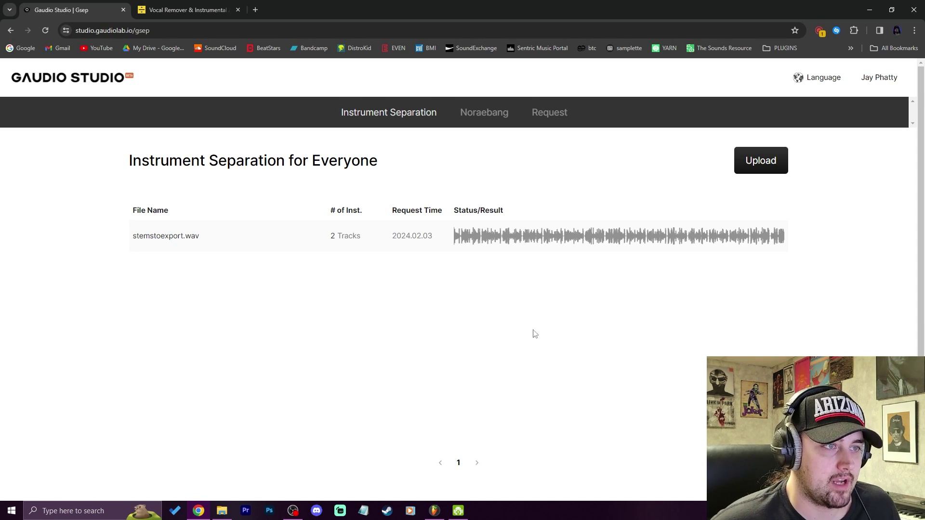
{"action": "left_click", "coordinate": [535, 240]}
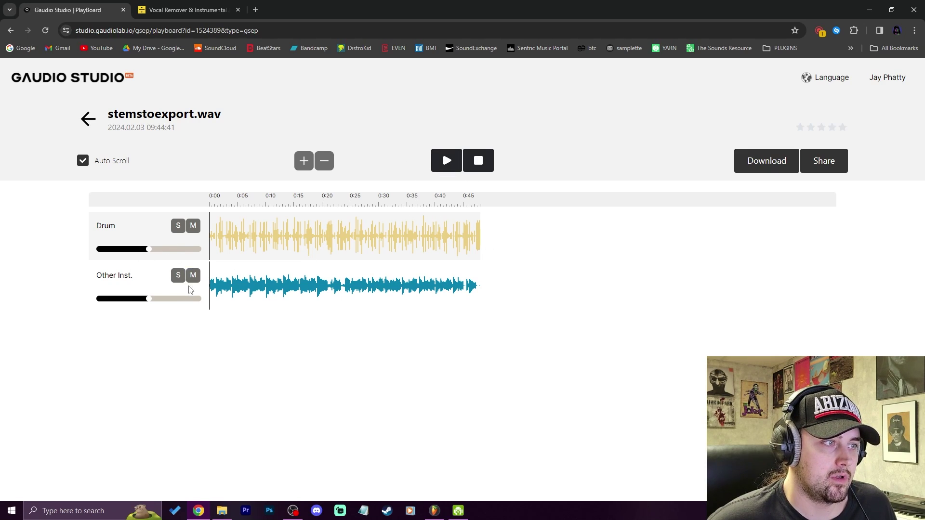
Play the separated tracks, muting and unmuting Other Inst. and Drum in turn to hear each alone, and stop playback
{"action": "left_click", "coordinate": [446, 161]}
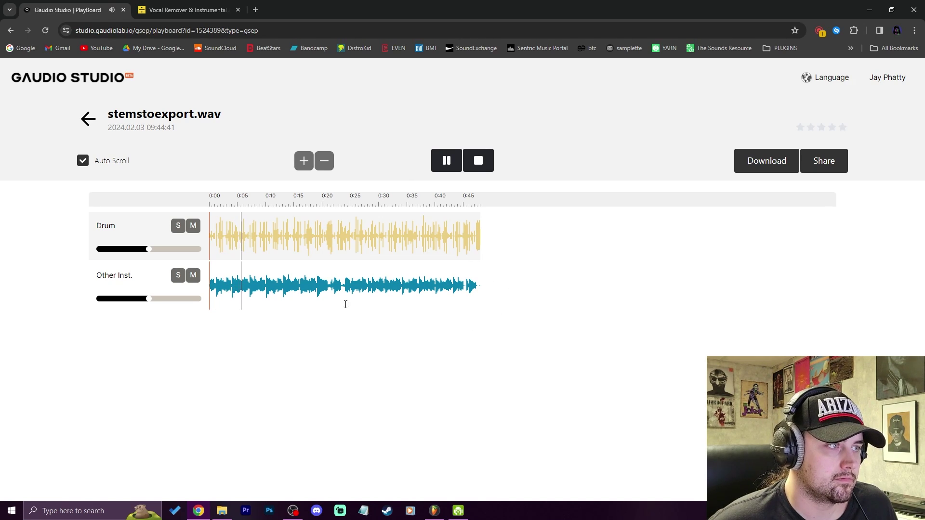
{"action": "left_click", "coordinate": [193, 278]}
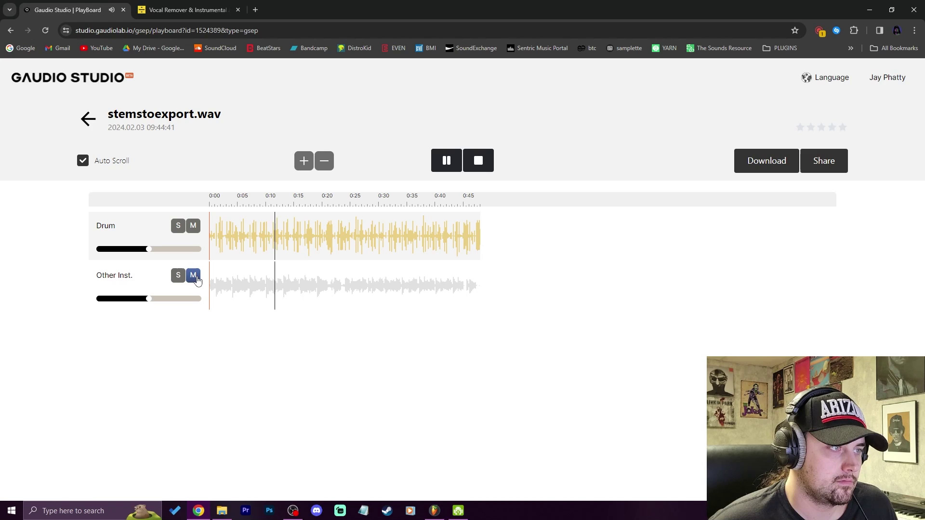
{"action": "left_click", "coordinate": [194, 276]}
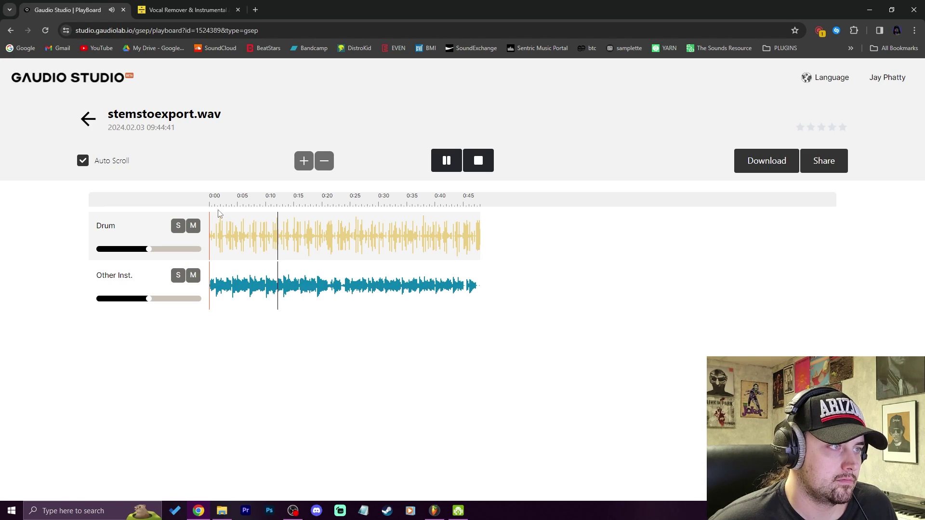
{"action": "left_click", "coordinate": [193, 227]}
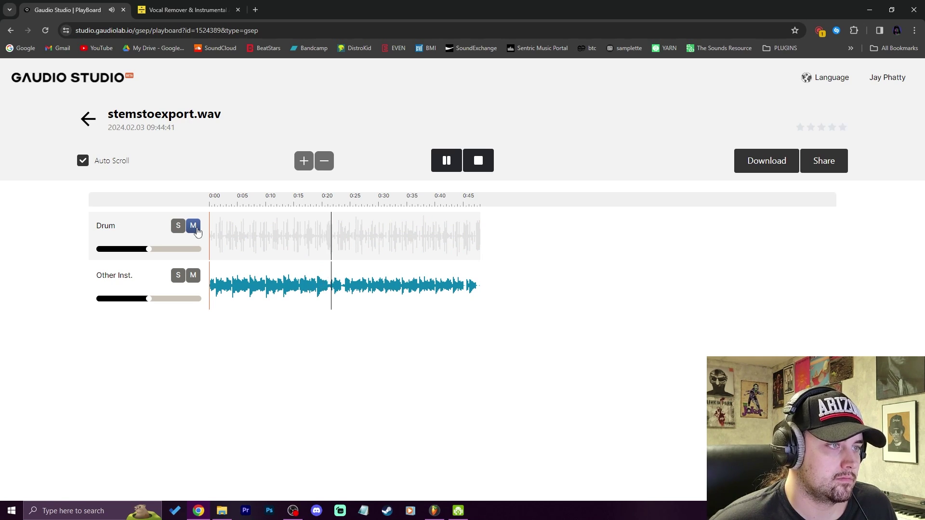
{"action": "left_click", "coordinate": [195, 227]}
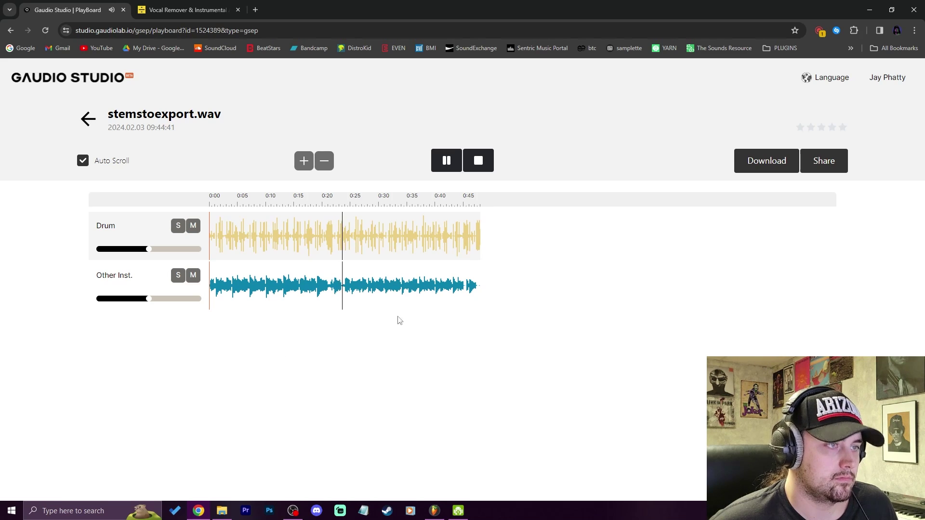
{"action": "left_click", "coordinate": [486, 169]}
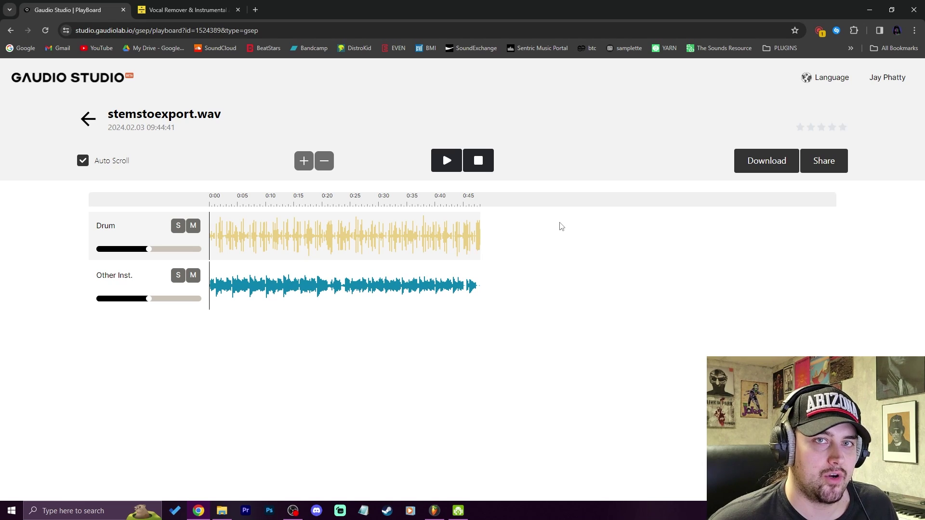
Download the separated stems of stemstoexport.wav from Gaudio Studio
{"action": "left_click", "coordinate": [767, 161]}
{"action": "left_click", "coordinate": [700, 263]}
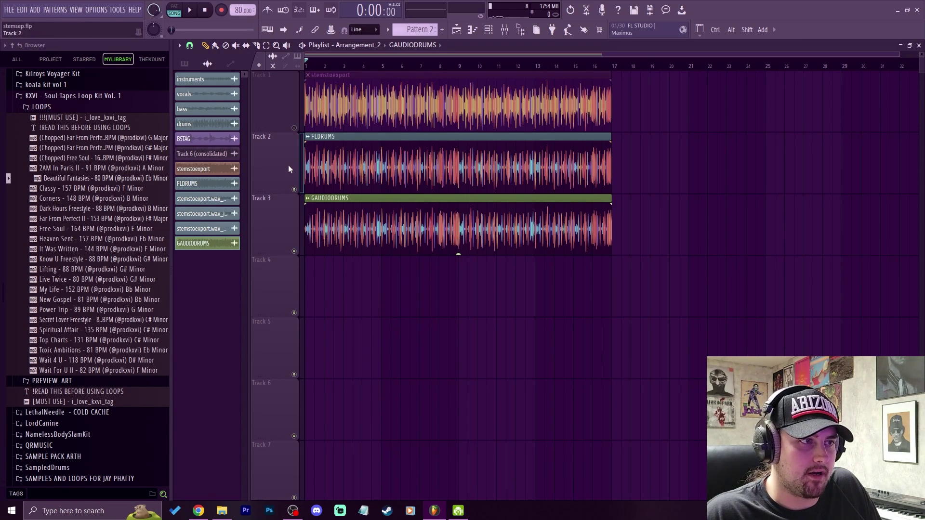
Solo the FLDRUMS track and play it from the start, switch the solo to GAUDIODRUMS during playback, and stop
{"action": "right_click", "coordinate": [294, 189]}
{"action": "key", "text": "space"}
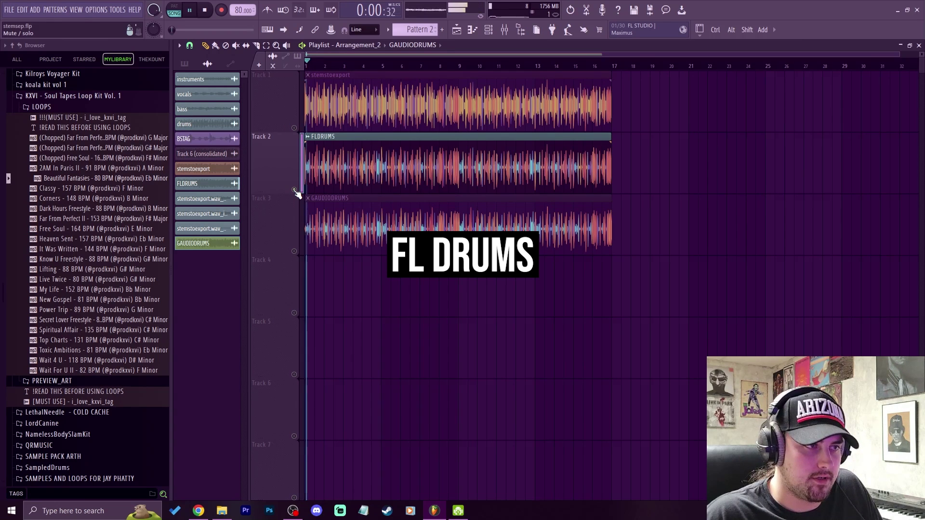
{"action": "right_click", "coordinate": [295, 251]}
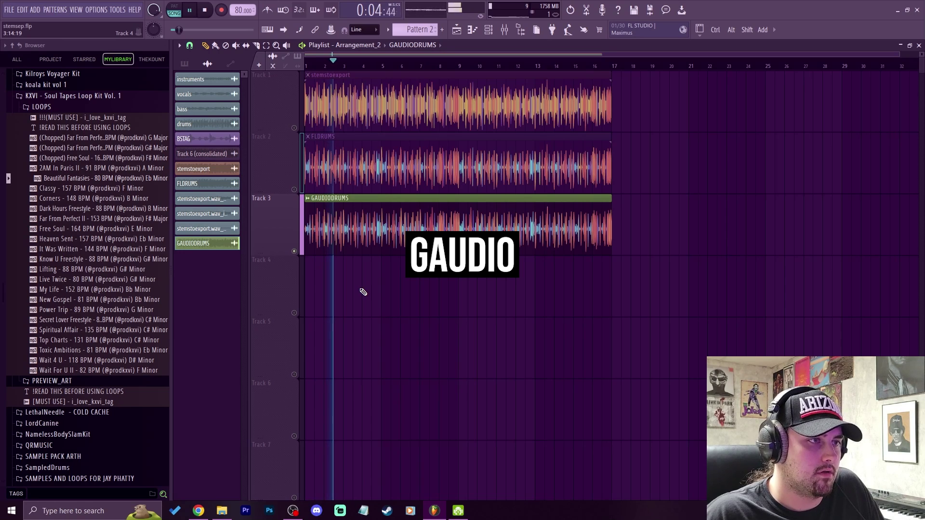
{"action": "key", "text": "space"}
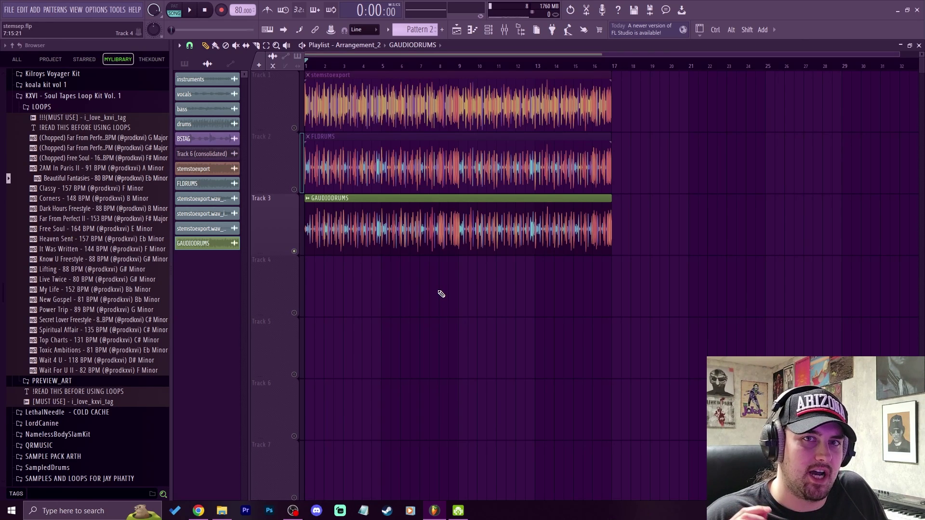
Play the GAUDIODRUMS track soloed from the start once more and stop playback
{"action": "right_click", "coordinate": [295, 251]}
{"action": "right_click", "coordinate": [295, 251]}
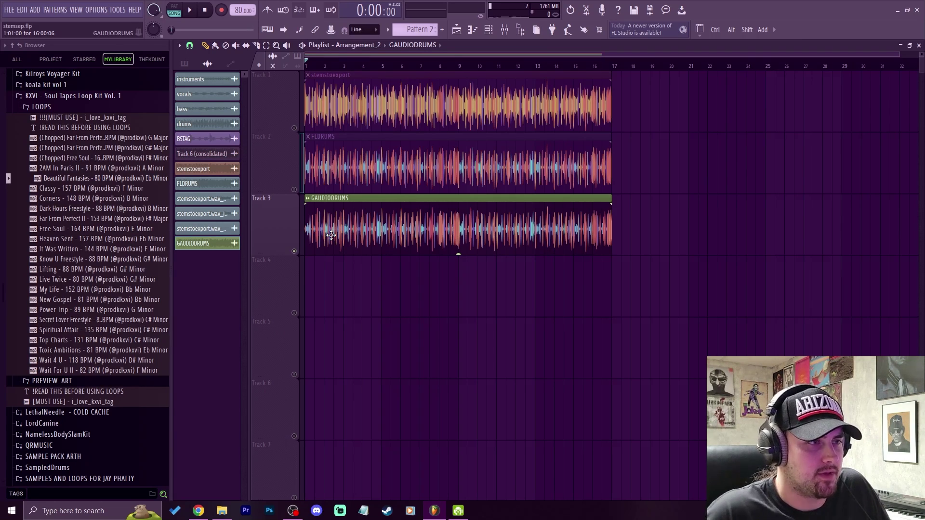
{"action": "key", "text": "space"}
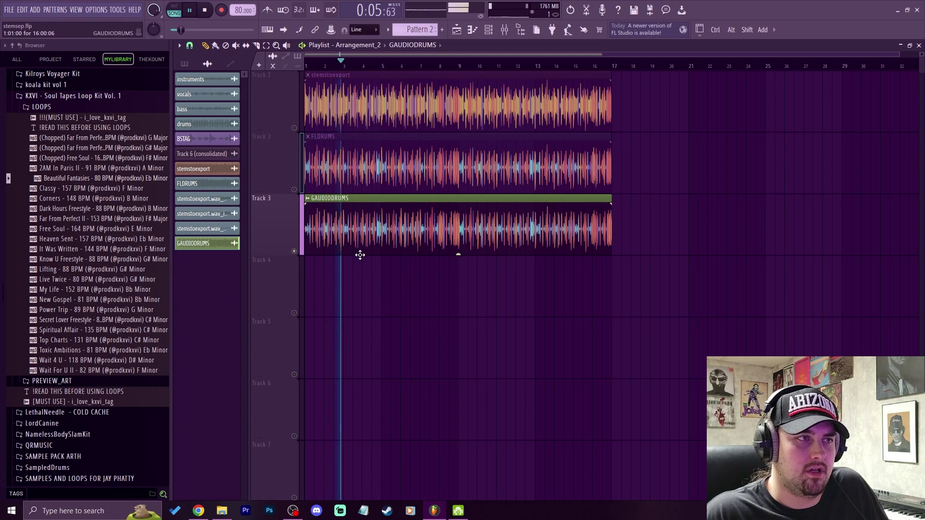
{"action": "key", "text": "space"}
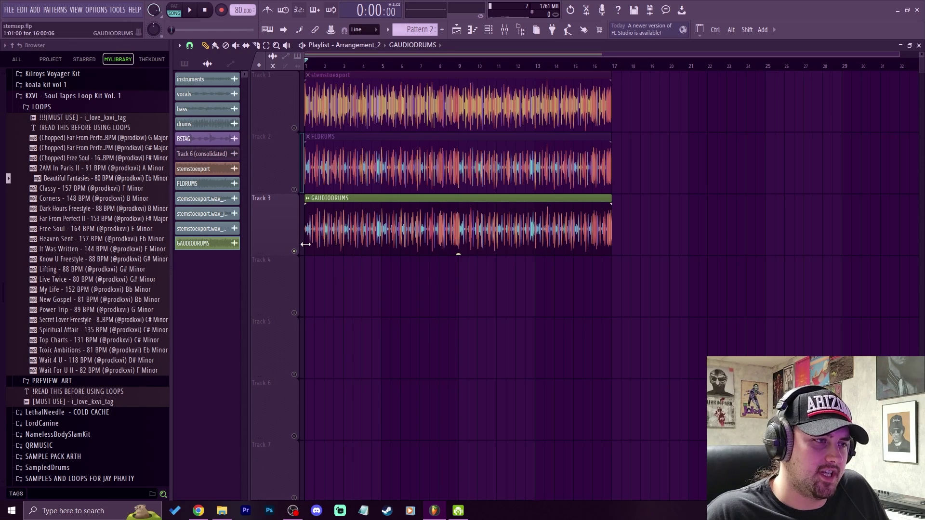
Solo and play FLDRUMS, stop playback, and alternate the solo between GAUDIODRUMS and FLDRUMS to compare the drum stems
{"action": "left_click", "coordinate": [295, 191]}
{"action": "key", "text": "space"}
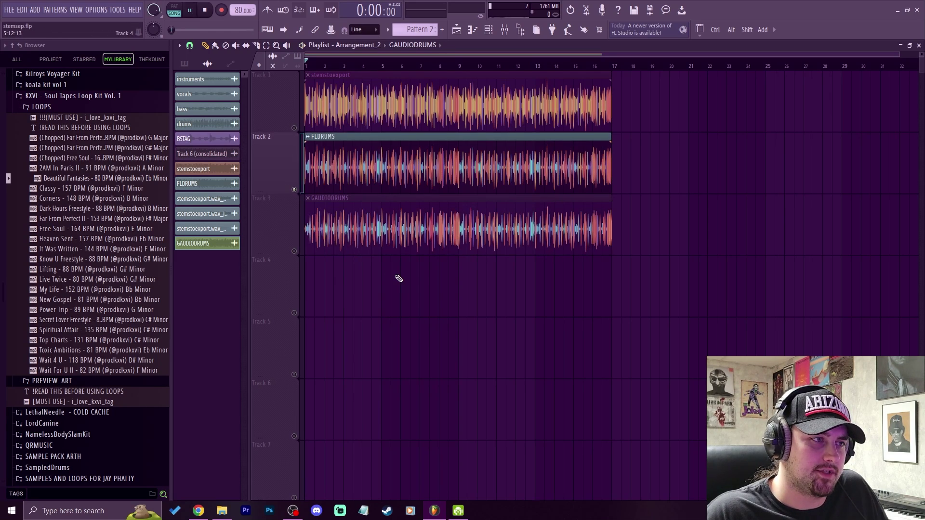
{"action": "key", "text": "space"}
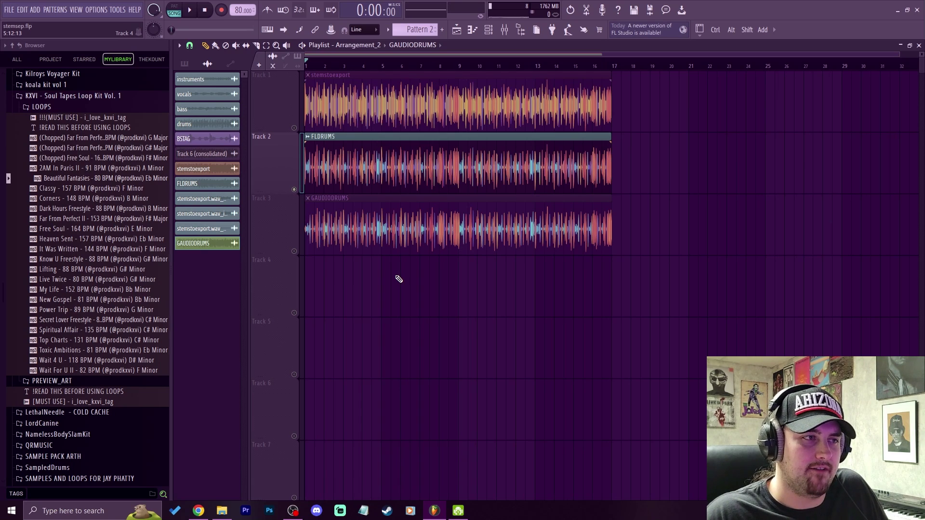
{"action": "left_click", "coordinate": [295, 251]}
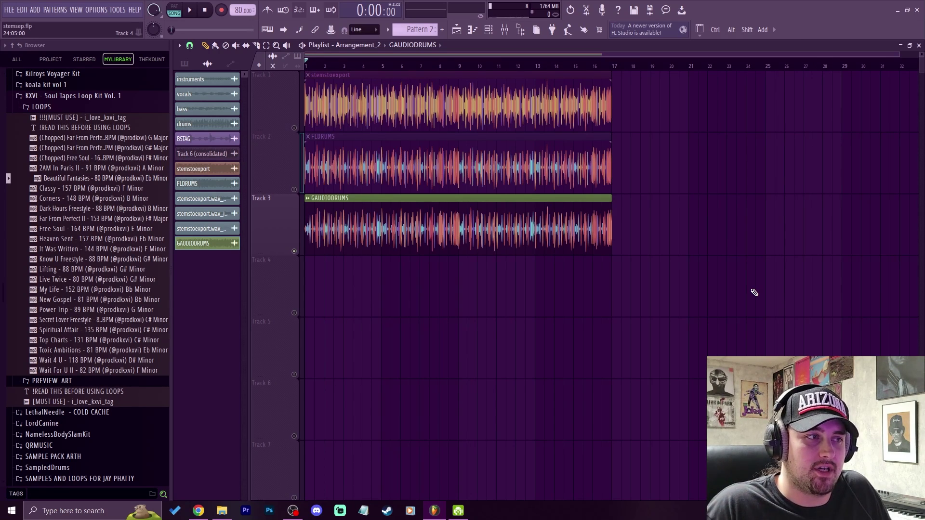
{"action": "left_click", "coordinate": [295, 192]}
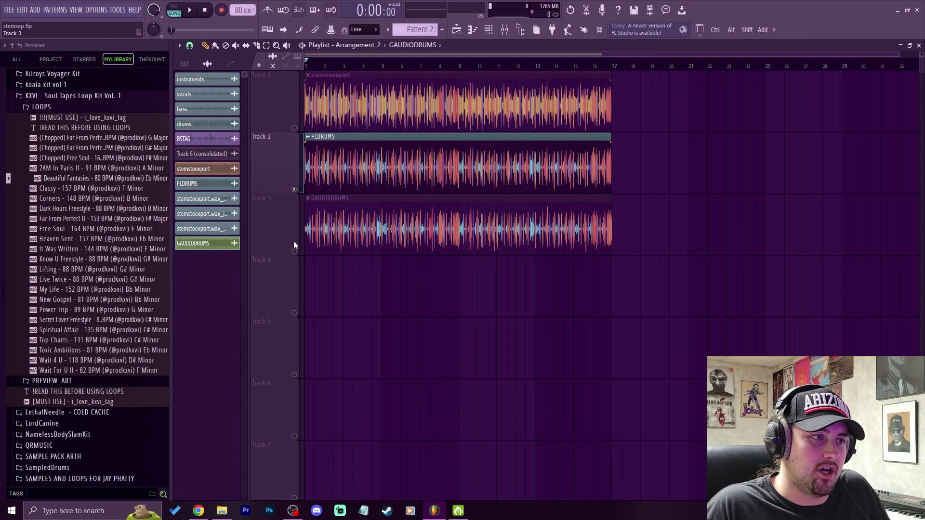
{"action": "left_click", "coordinate": [294, 249]}
{"action": "left_click", "coordinate": [294, 190]}
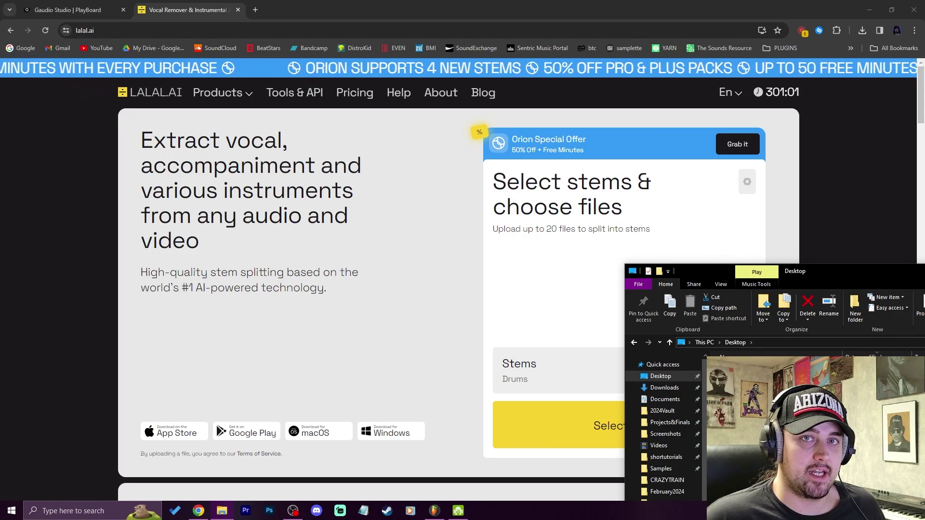
Switch to LALAL.AI in Chrome, upload the audio file from the Desktop folder for Drums separation, and play both preview stems together
{"action": "left_click_drag", "start_coordinate": [722, 371], "coordinate": [554, 292]}
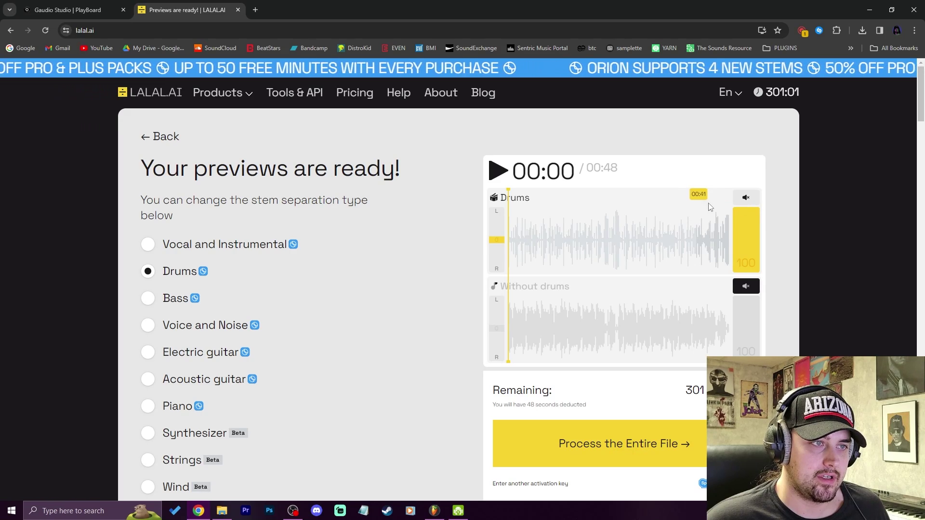
{"action": "left_click", "coordinate": [746, 197]}
{"action": "left_click", "coordinate": [745, 198]}
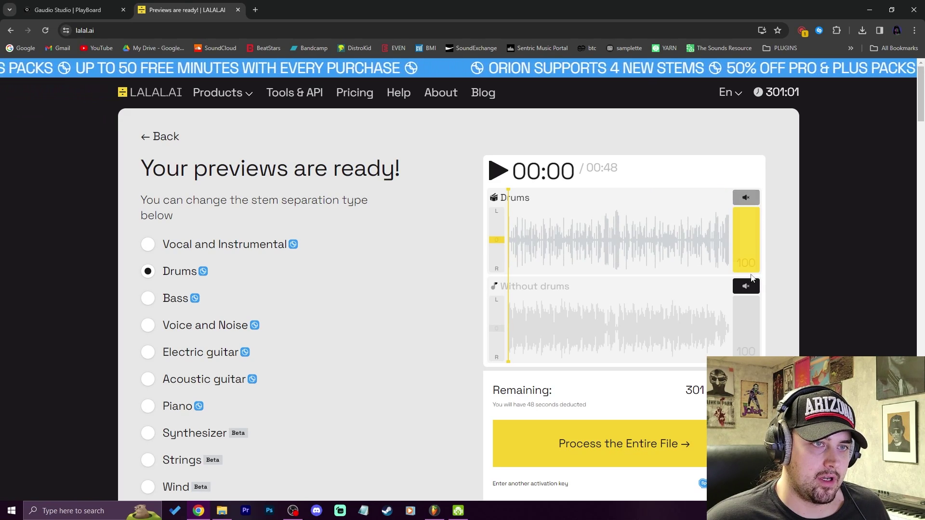
{"action": "left_click", "coordinate": [745, 287]}
{"action": "left_click", "coordinate": [498, 170]}
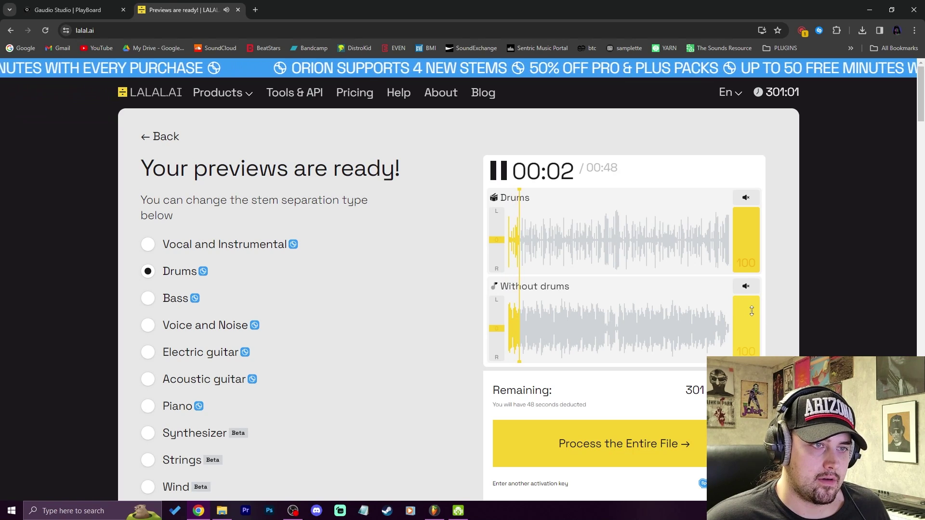
Lower Without drums to 0 and restore it to 100, lower Drums to 0 to hear the remainder, and pause the preview
{"action": "left_click_drag", "start_coordinate": [747, 304], "coordinate": [747, 361]}
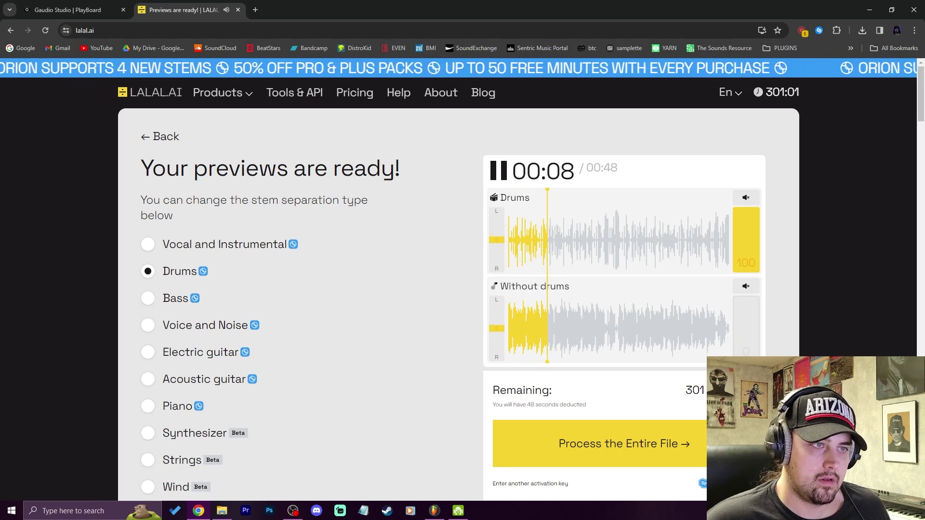
{"action": "left_click_drag", "start_coordinate": [746, 359], "coordinate": [753, 294]}
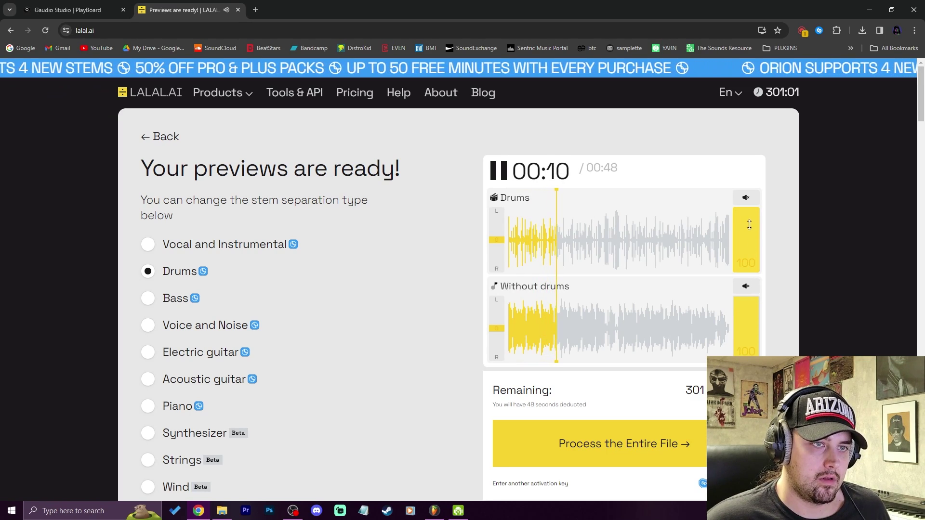
{"action": "left_click_drag", "start_coordinate": [746, 209], "coordinate": [746, 274]}
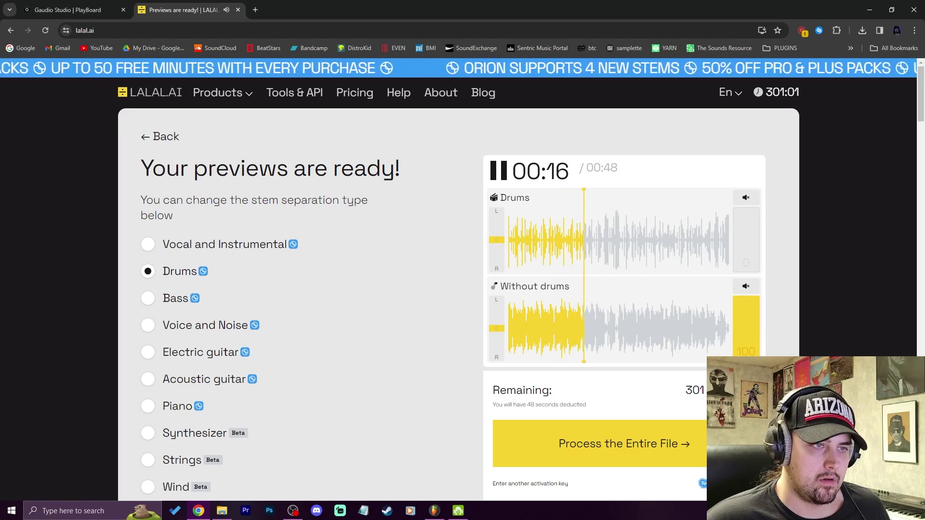
{"action": "left_click", "coordinate": [499, 171]}
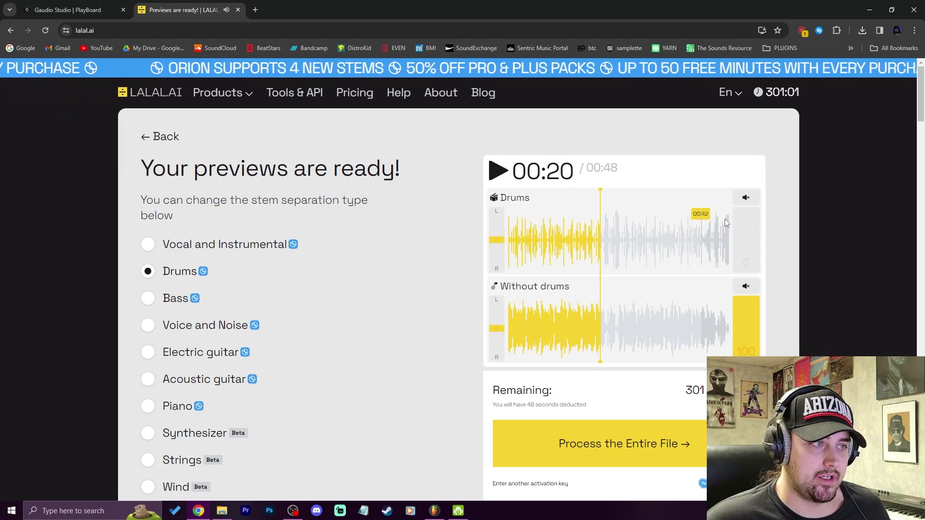
Change the preview's separation type to Vocal and Instrumental, unmute Instrumental, and play both stems
{"action": "scroll", "coordinate": [302, 238], "scroll_direction": "down", "scroll_amount": 1}
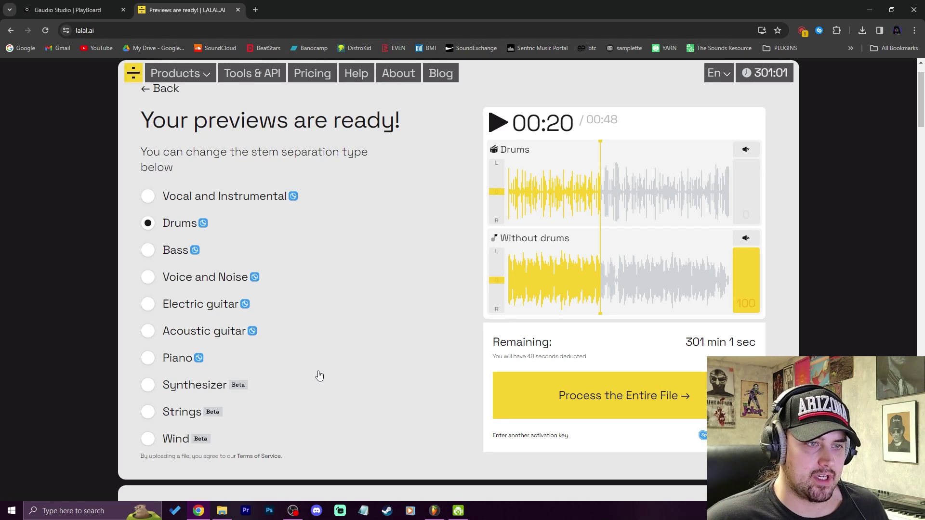
{"action": "scroll", "coordinate": [309, 365], "scroll_direction": "up", "scroll_amount": 1}
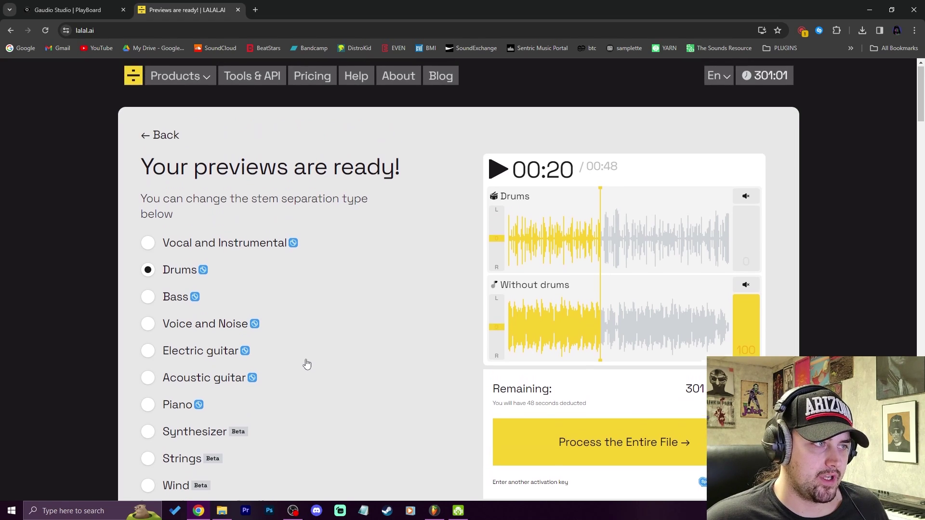
{"action": "left_click", "coordinate": [146, 249]}
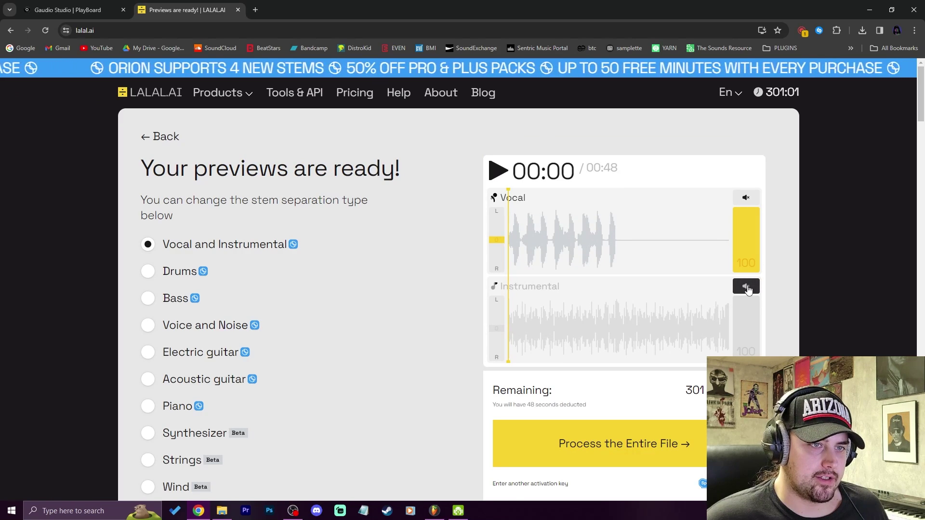
{"action": "left_click", "coordinate": [747, 288]}
{"action": "left_click", "coordinate": [498, 171]}
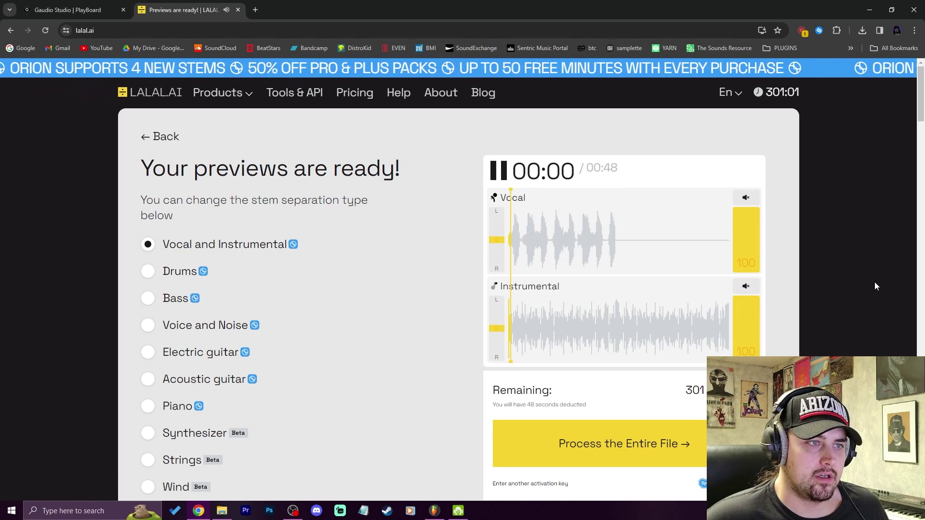
Mute and unmute Instrumental and Vocal in turn to hear each stem alone, and pause the preview
{"action": "left_click", "coordinate": [746, 288]}
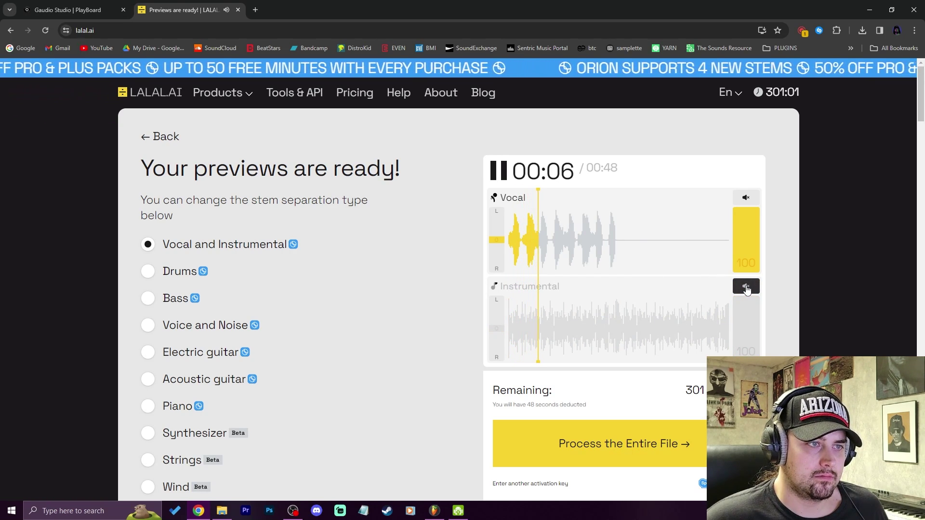
{"action": "left_click", "coordinate": [747, 288]}
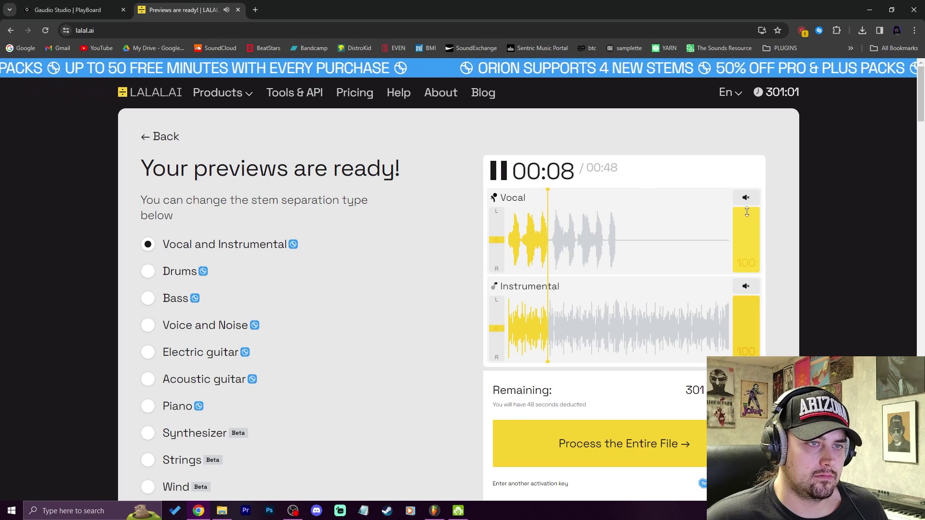
{"action": "left_click", "coordinate": [746, 199]}
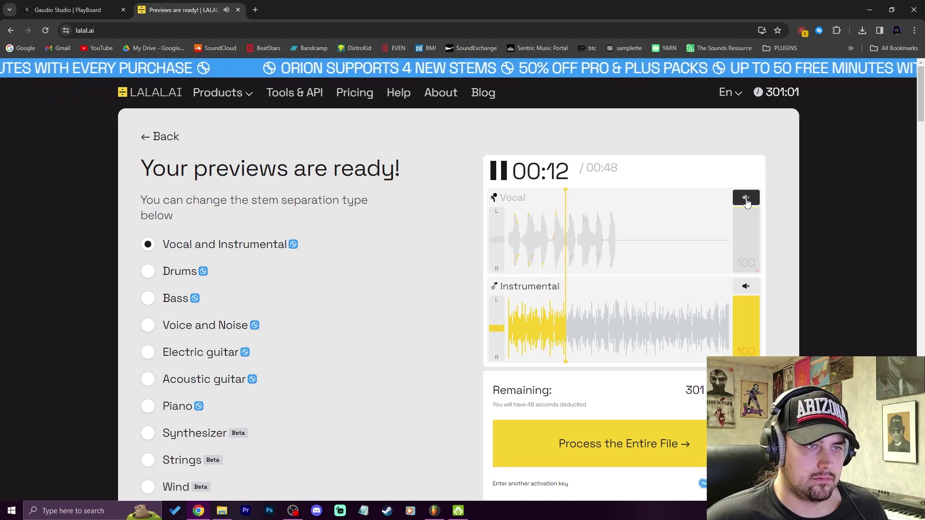
{"action": "left_click", "coordinate": [747, 198]}
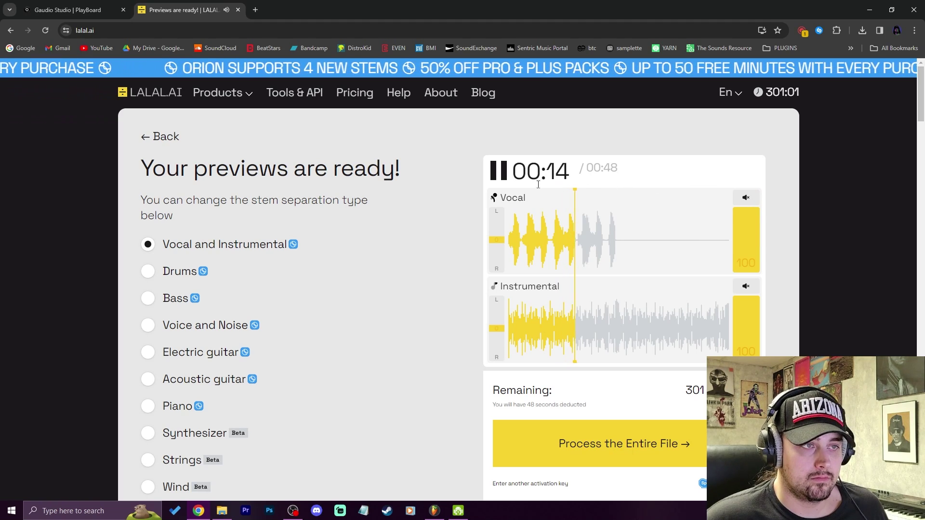
{"action": "left_click", "coordinate": [498, 170]}
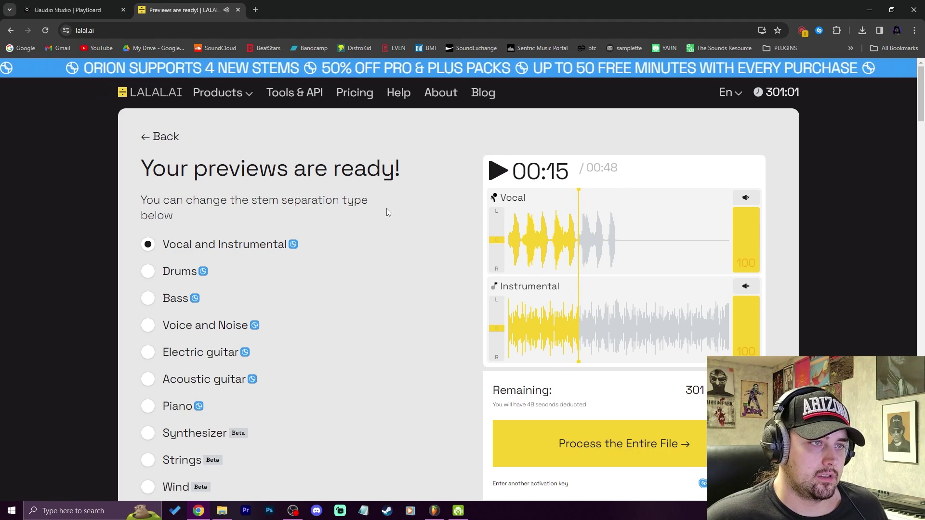
Set the separation type back to Drums, process the entire file, and download the full Drums stem
{"action": "left_click", "coordinate": [149, 272]}
{"action": "left_click", "coordinate": [600, 444]}
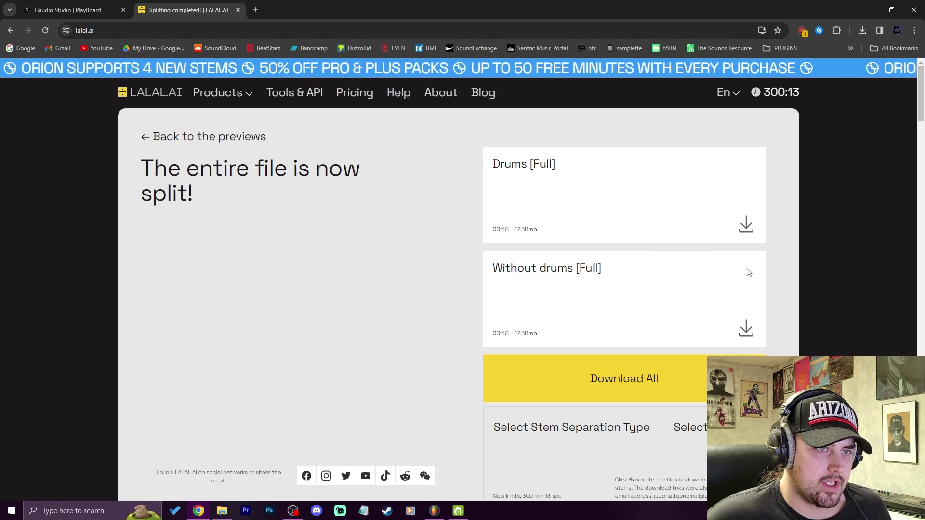
{"action": "left_click", "coordinate": [745, 226]}
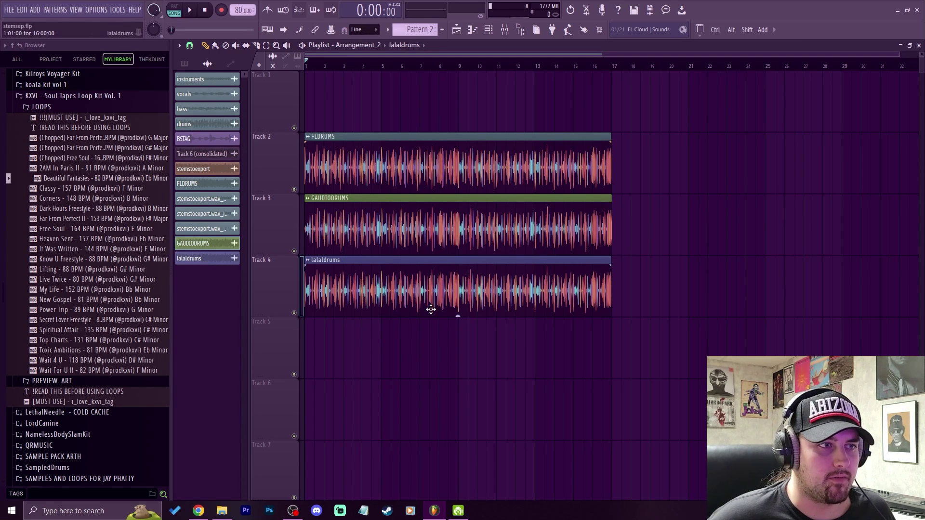
Switch to FL Studio, play the project with FLDRUMS soloed, listen through to the soloed lalaldrums track, and stop
{"action": "right_click", "coordinate": [294, 190]}
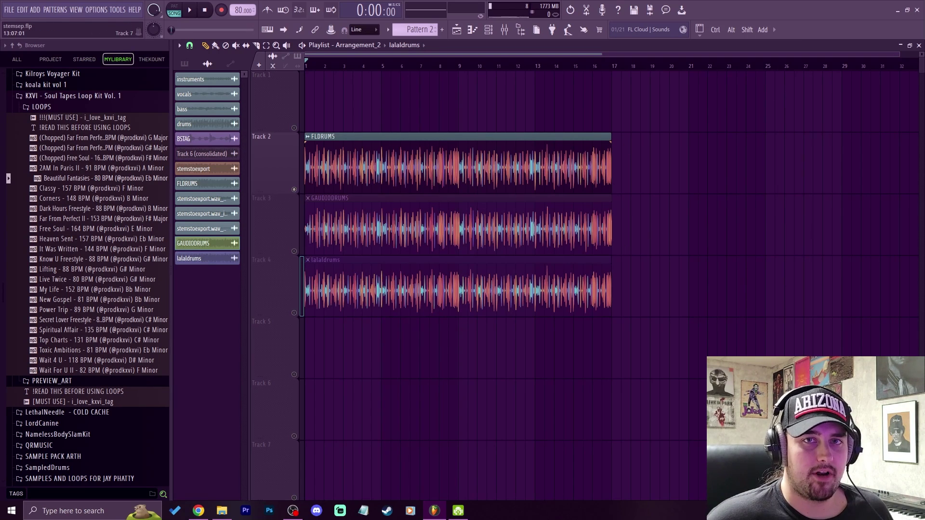
{"action": "key", "text": "space"}
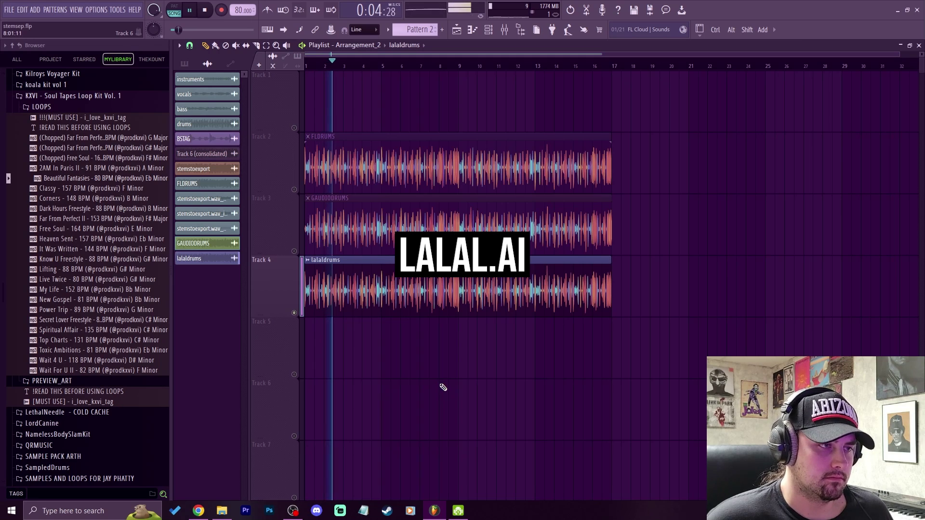
{"action": "key", "text": "space"}
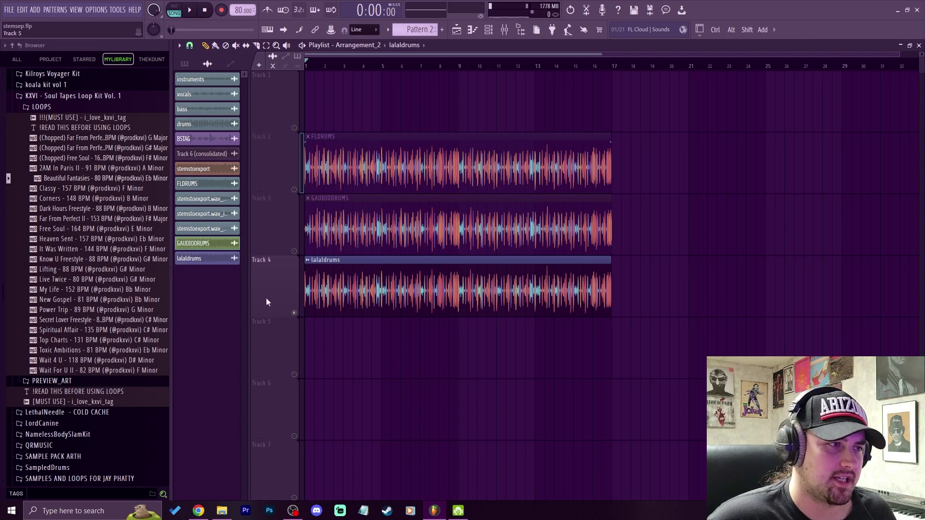
Play FLDRUMS soloed from the start, stop, and play lalaldrums soloed to compare the two drum stems
{"action": "left_click", "coordinate": [300, 191]}
{"action": "key", "text": "space"}
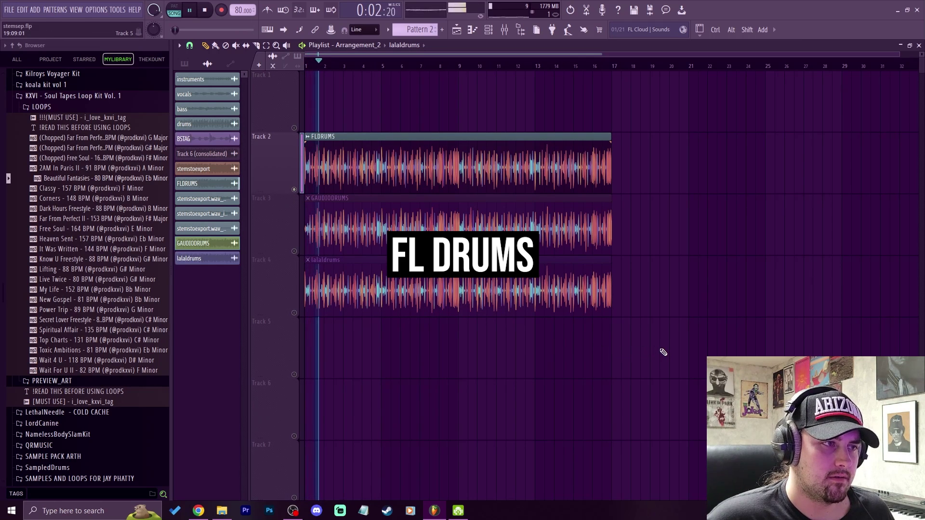
{"action": "key", "text": "space"}
{"action": "left_click", "coordinate": [298, 314]}
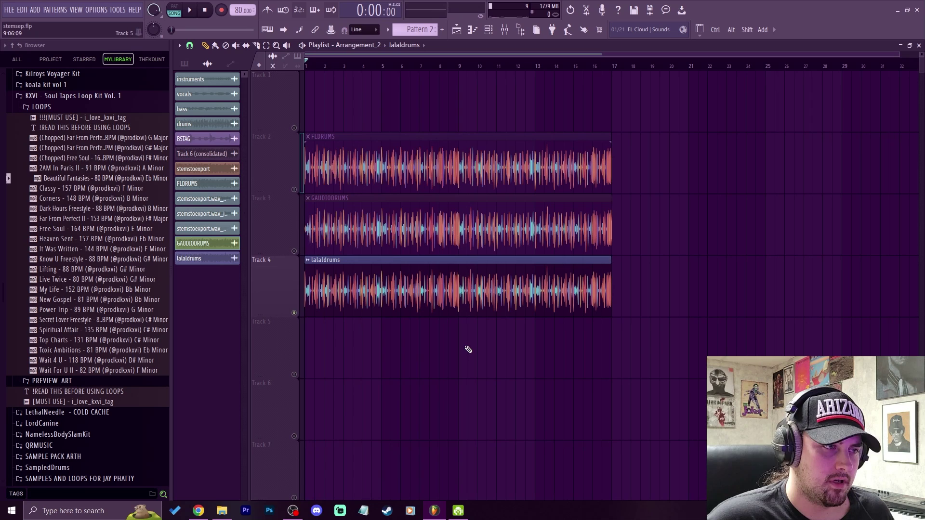
{"action": "key", "text": "space"}
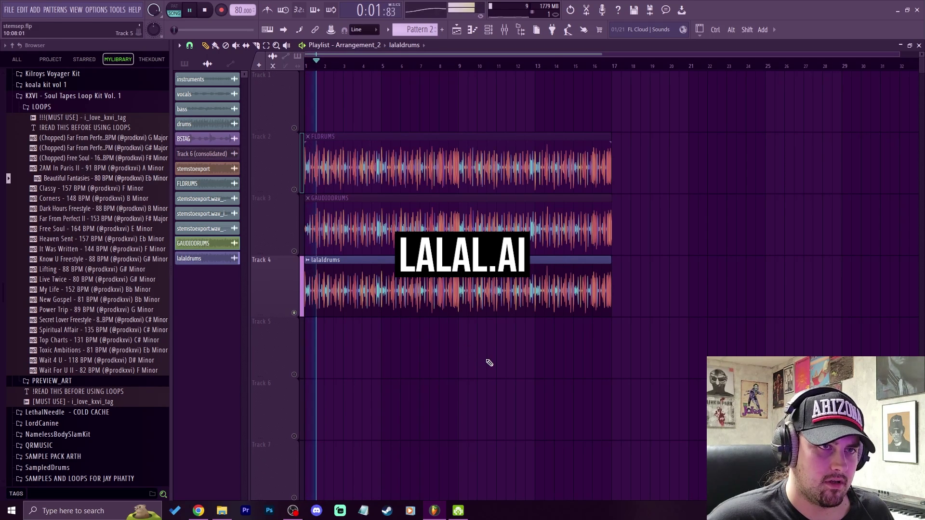
Stop playback, then compare the drum stems by playing GAUDIODRUMS soloed from the start and lalaldrums soloed from the start, and stop
{"action": "key", "text": "space"}
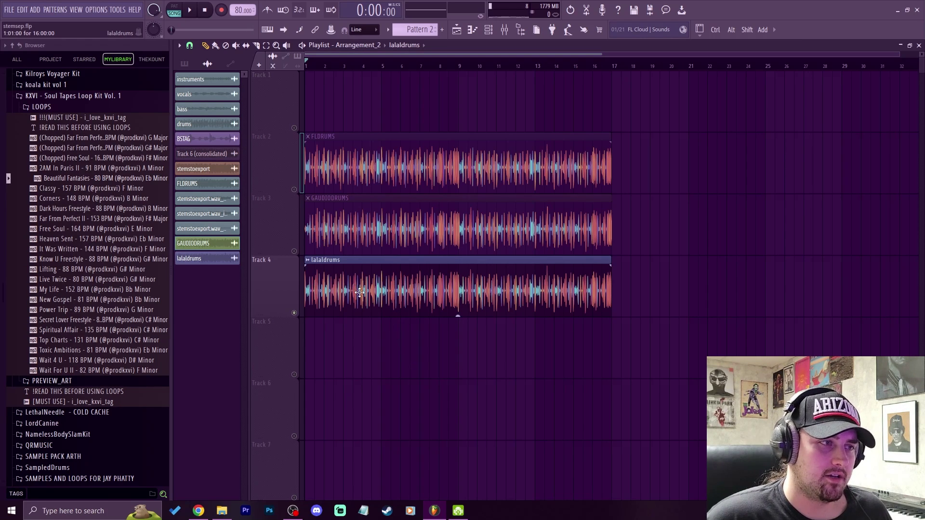
{"action": "right_click", "coordinate": [294, 251]}
{"action": "key", "text": "space"}
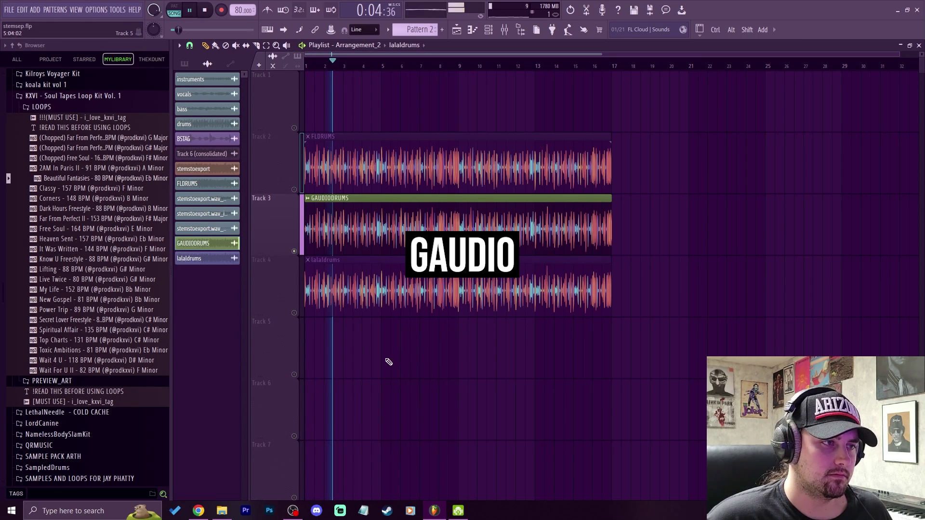
{"action": "right_click", "coordinate": [294, 314]}
{"action": "key", "text": "space"}
{"action": "key", "text": "space"}
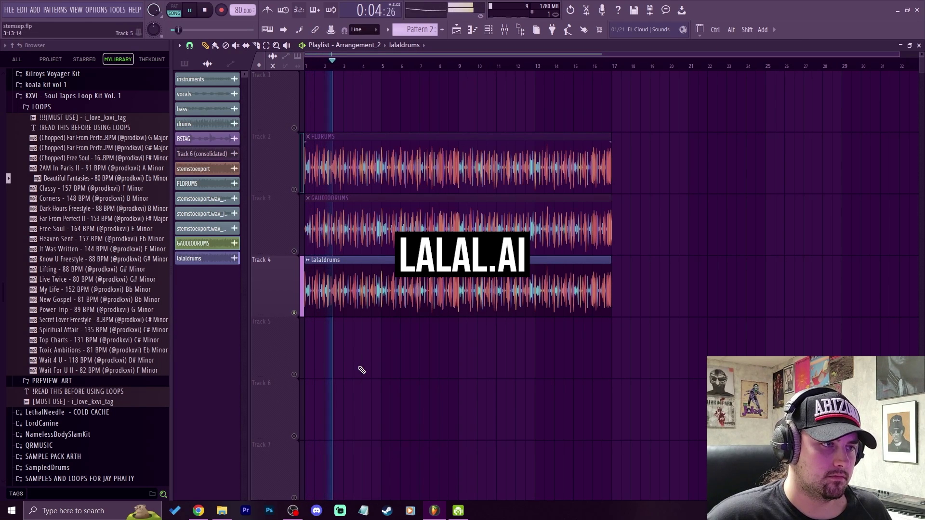
{"action": "key", "text": "space"}
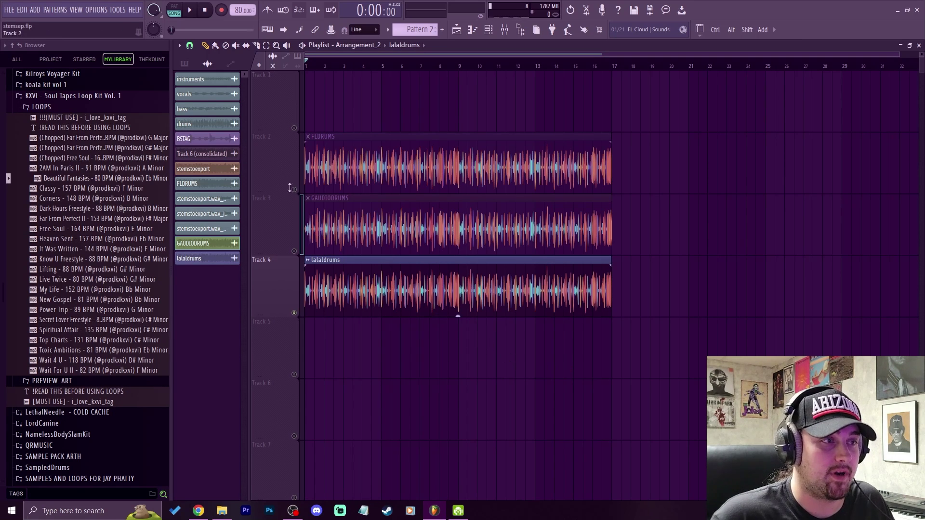
Play GAUDIODRUMS soloed from the start again, switch the solo to lalaldrums while playback continues, and stop
{"action": "left_click", "coordinate": [297, 253]}
{"action": "key", "text": "space"}
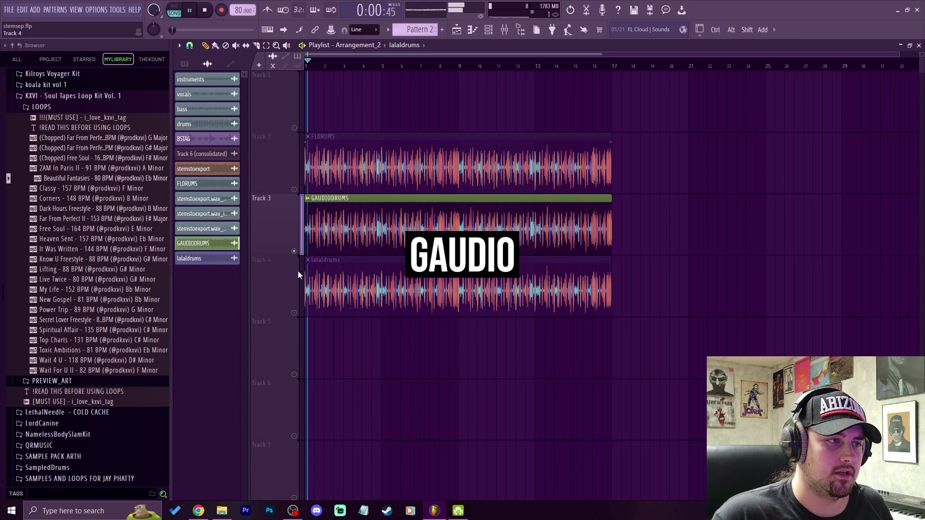
{"action": "left_click", "coordinate": [298, 314]}
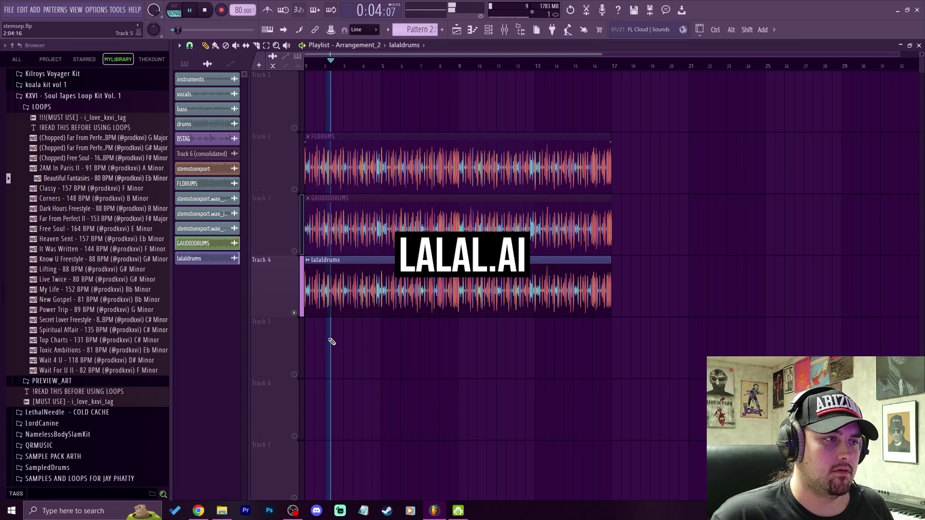
{"action": "key", "text": "space"}
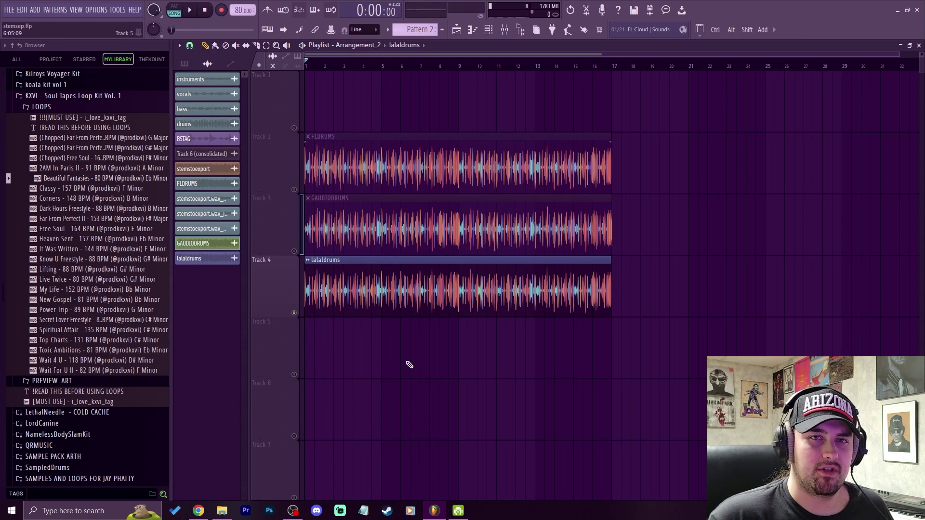